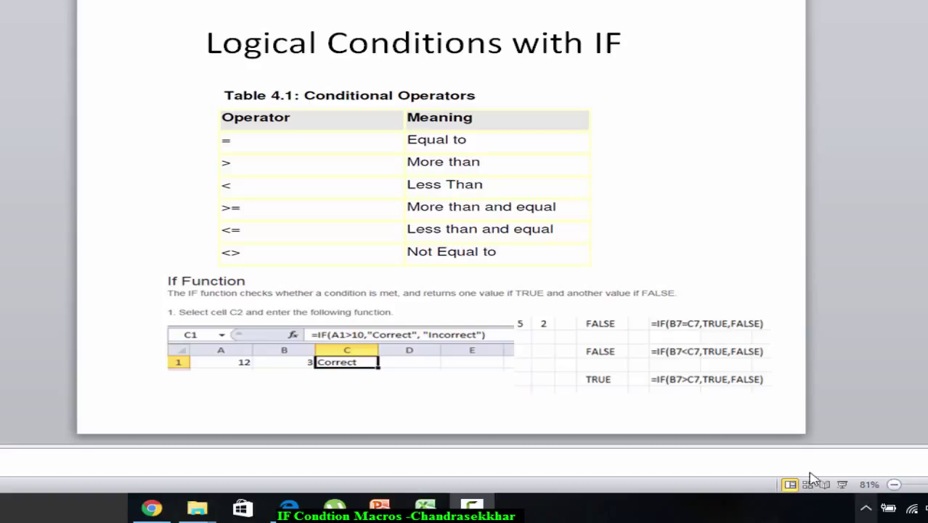
Page through the Logical AND and OR IF condition slides to the Excel VBA IF Conditions slide.
{"action": "left_click", "coordinate": [815, 392]}
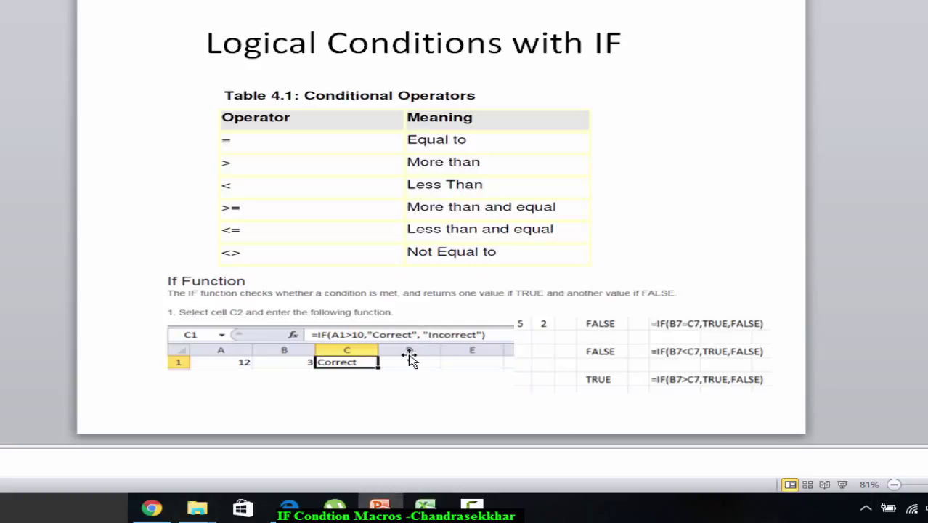
{"action": "key", "text": "Page_Down"}
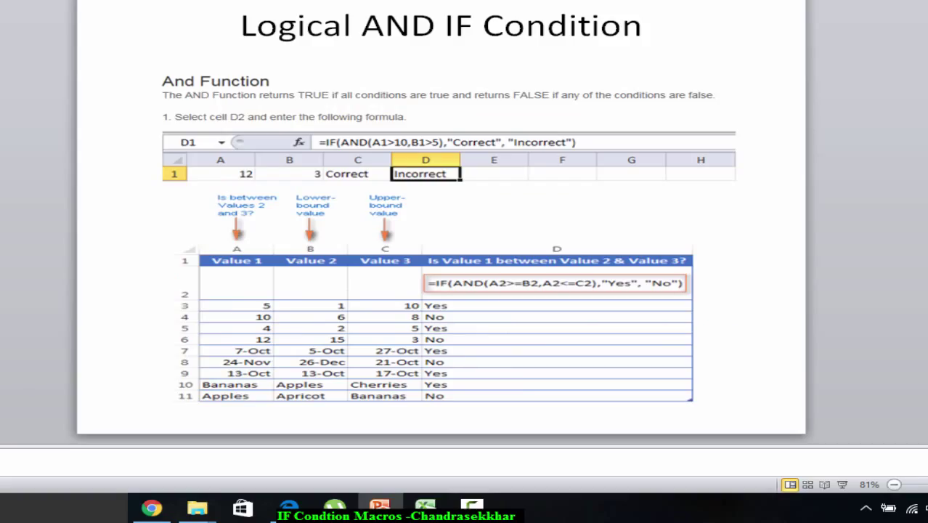
{"action": "key", "text": "Page_Down"}
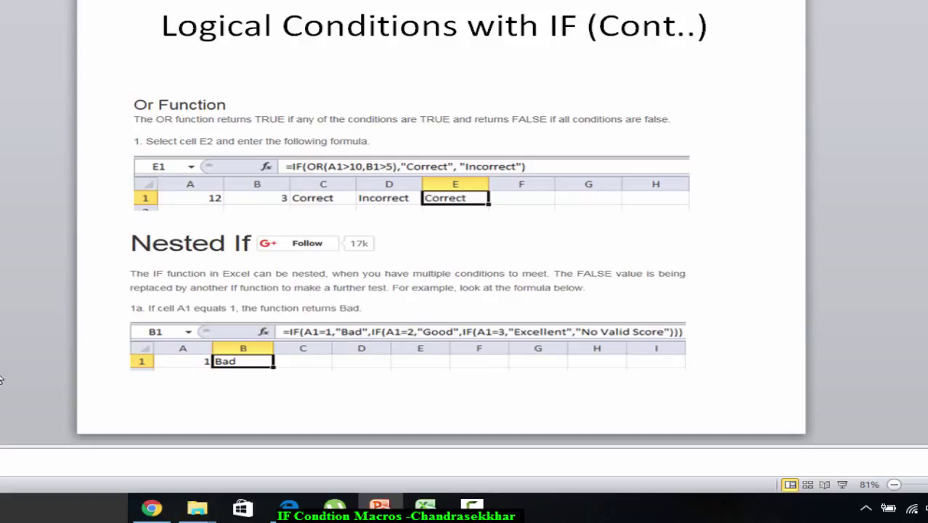
{"action": "key", "text": "Right"}
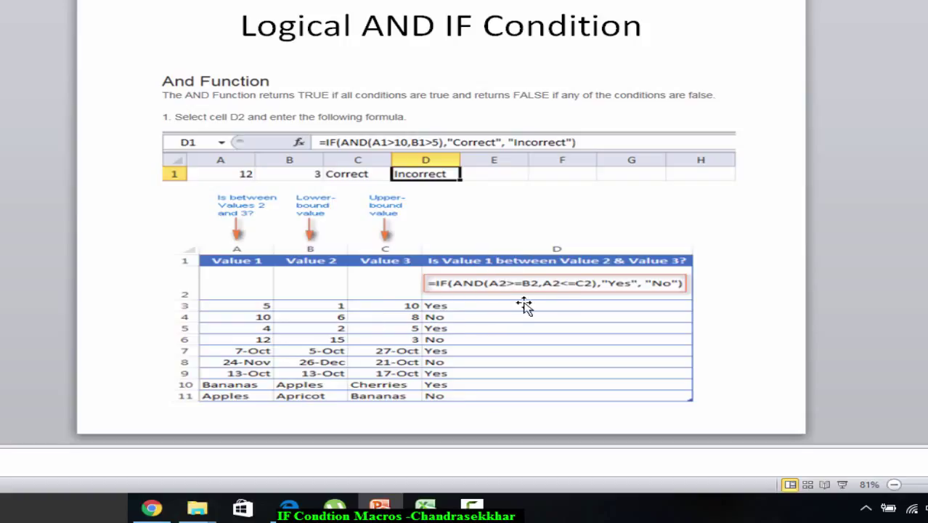
{"action": "key", "text": "Page_Down"}
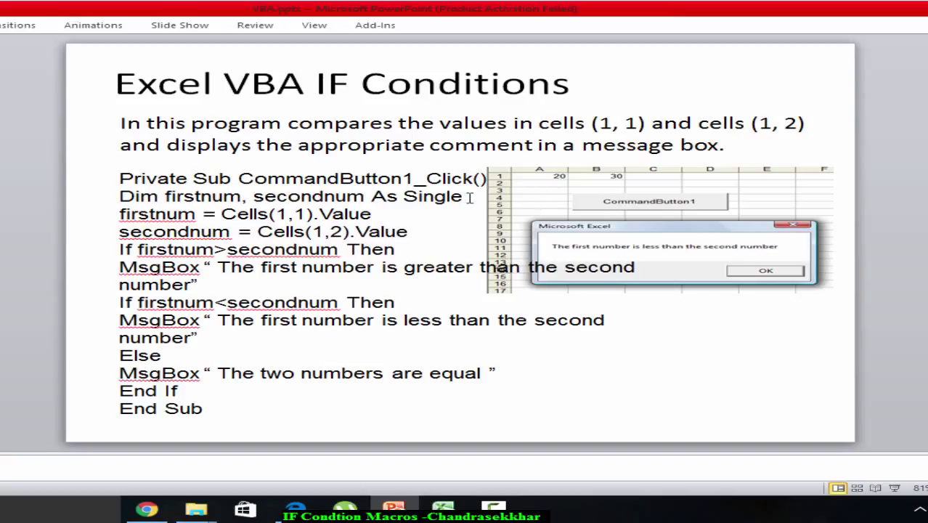
{"action": "left_click", "coordinate": [435, 195]}
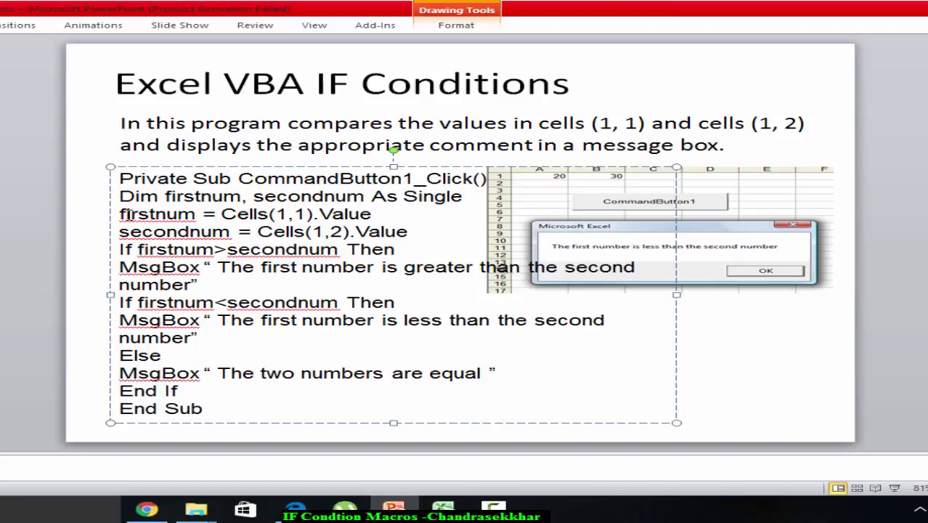
{"action": "key", "text": "Escape"}
{"action": "key", "text": "Escape"}
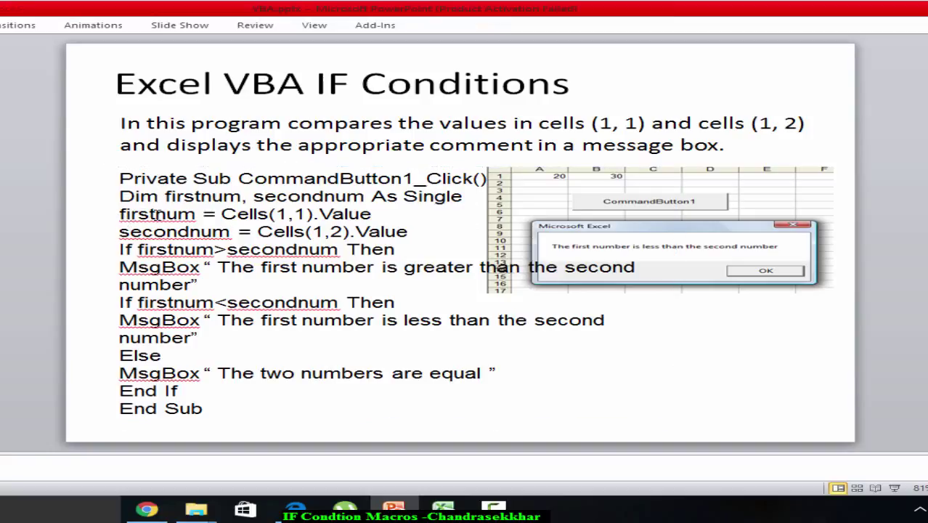
{"action": "double_click", "coordinate": [142, 213]}
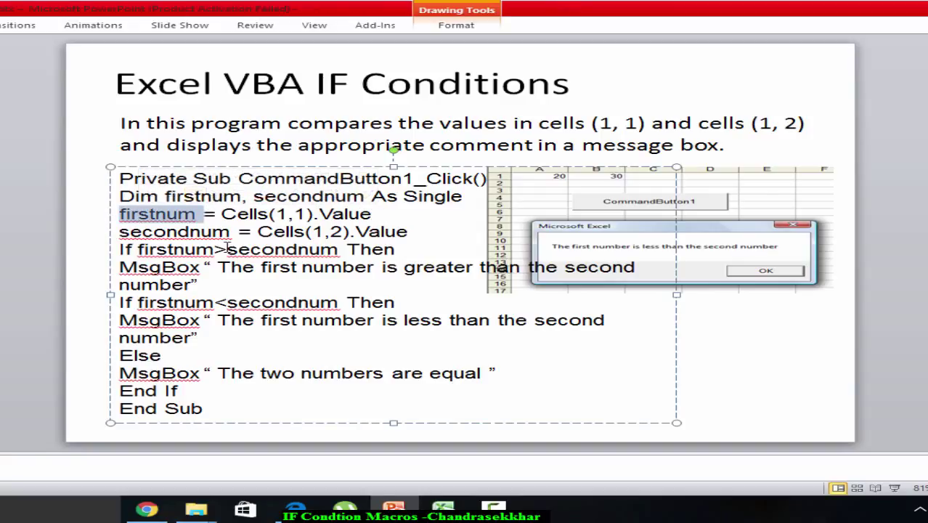
{"action": "double_click", "coordinate": [167, 233]}
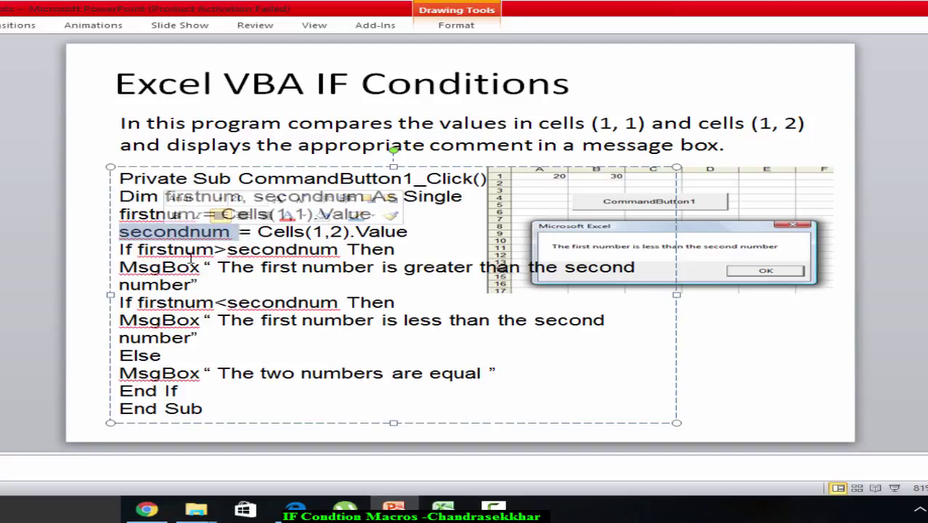
{"action": "left_click", "coordinate": [288, 232]}
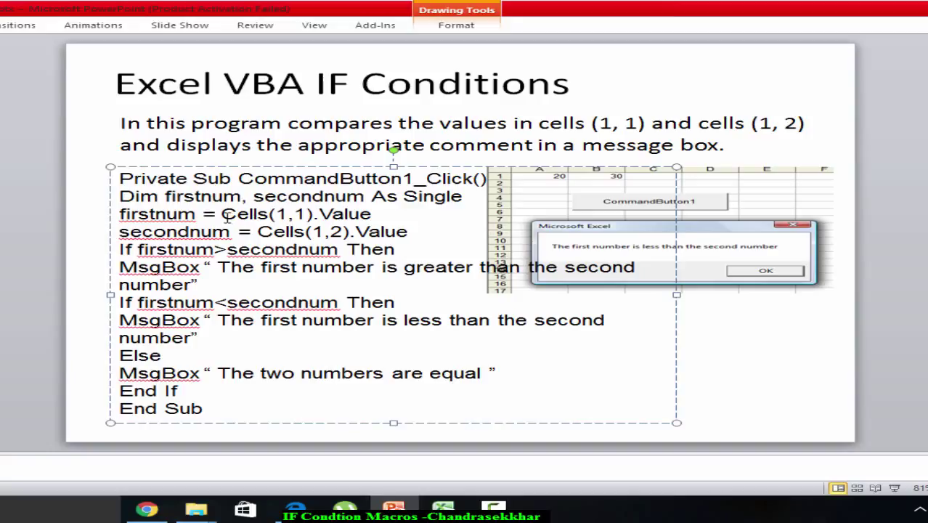
{"action": "double_click", "coordinate": [177, 216]}
{"action": "double_click", "coordinate": [177, 232]}
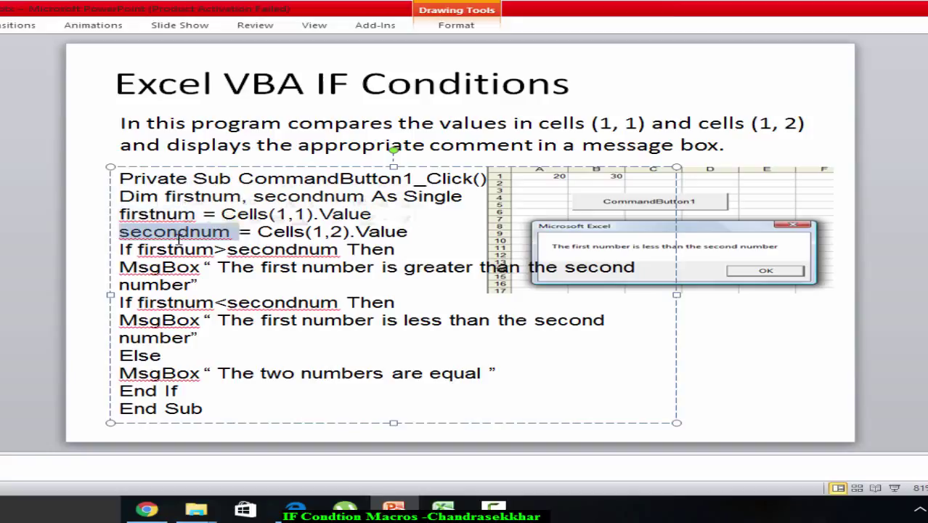
{"action": "left_click", "coordinate": [283, 233]}
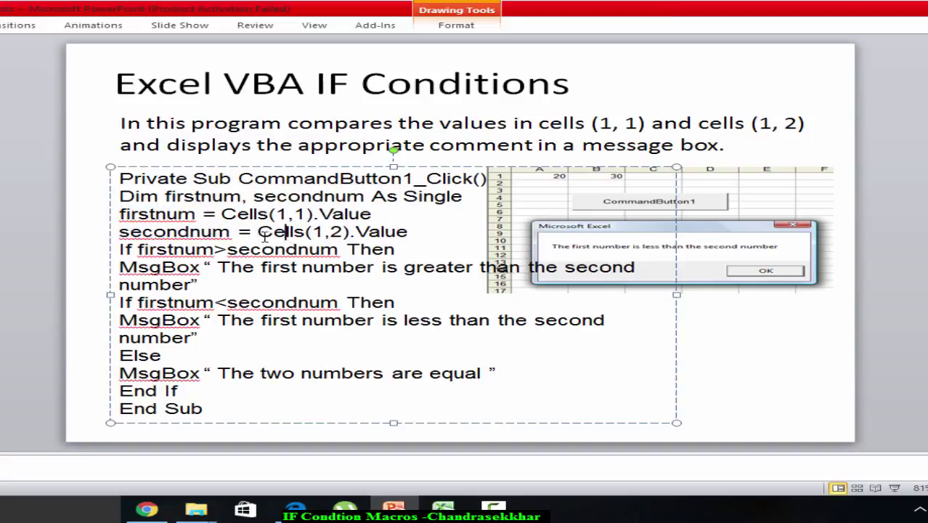
{"action": "left_click_drag", "start_coordinate": [258, 232], "coordinate": [351, 232]}
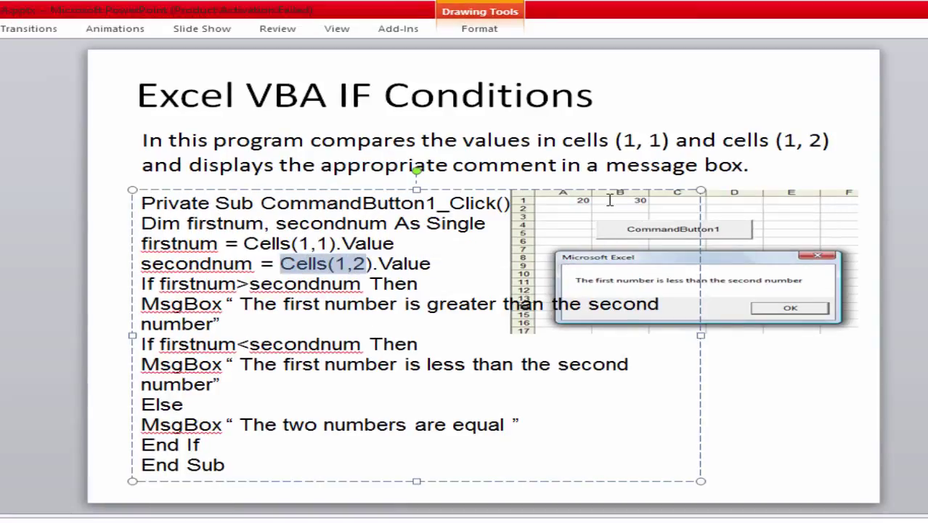
{"action": "left_click", "coordinate": [609, 201]}
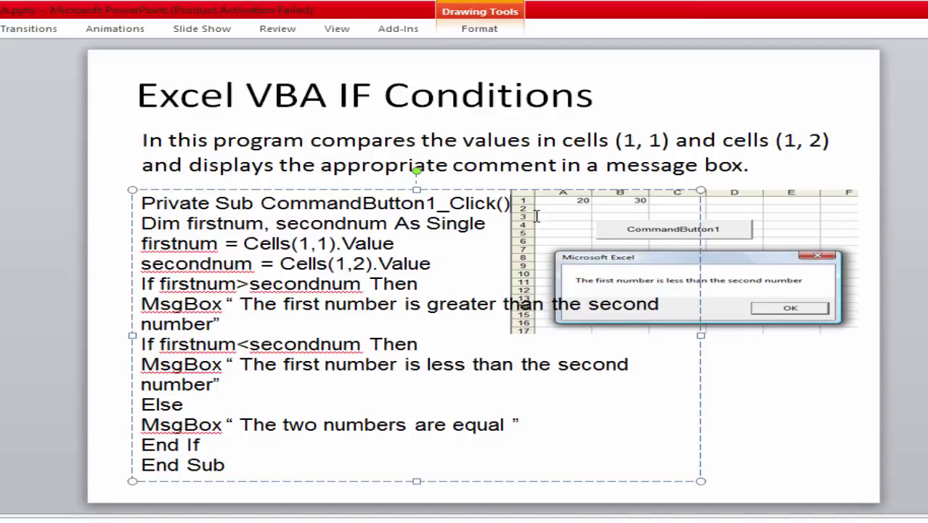
{"action": "left_click_drag", "start_coordinate": [244, 244], "coordinate": [335, 244]}
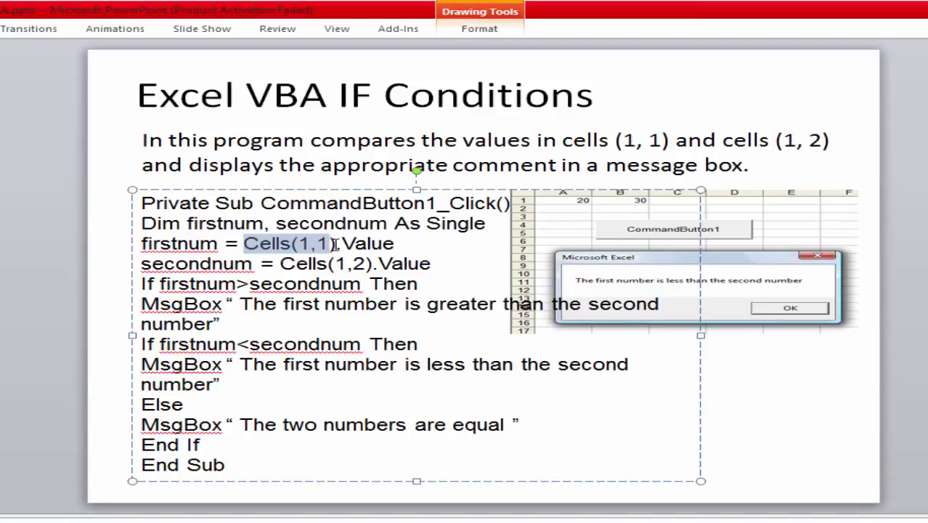
{"action": "left_click", "coordinate": [585, 201]}
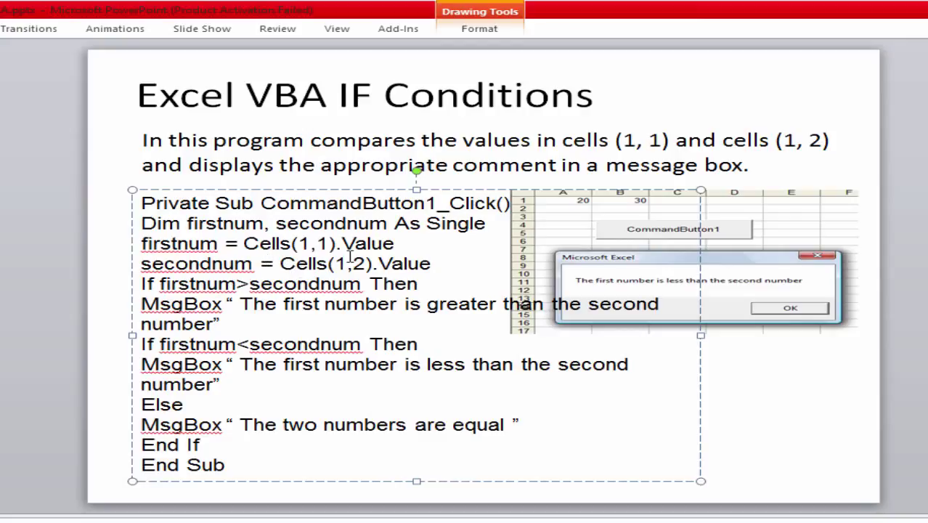
Highlight the firstnum>secondnum Then condition and the first MsgBox line on the code slide.
{"action": "left_click_drag", "start_coordinate": [171, 284], "coordinate": [223, 284]}
{"action": "left_click_drag", "start_coordinate": [317, 284], "coordinate": [434, 284]}
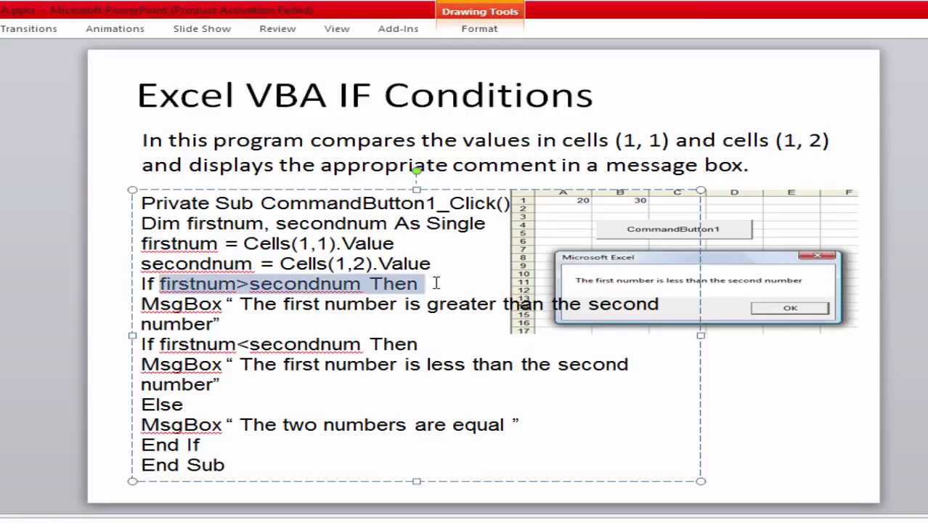
{"action": "left_click_drag", "start_coordinate": [141, 304], "coordinate": [619, 305]}
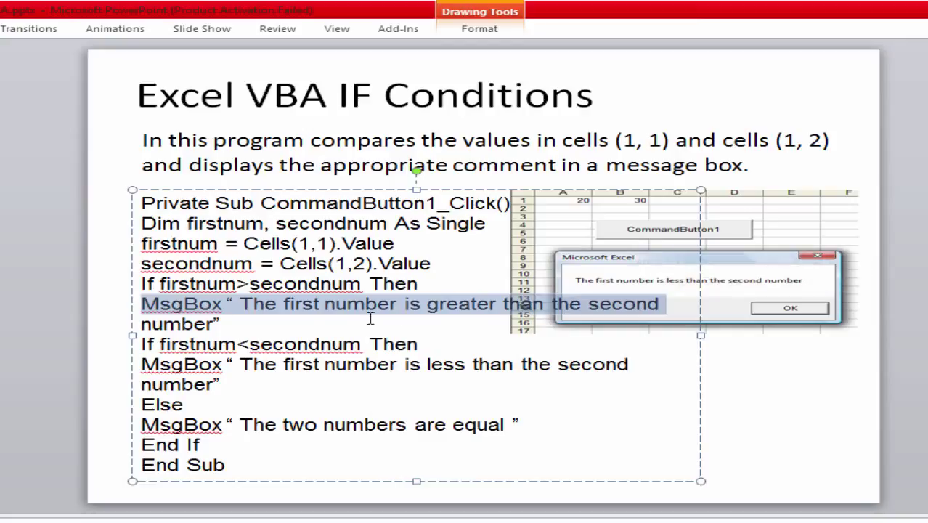
{"action": "left_click", "coordinate": [266, 304]}
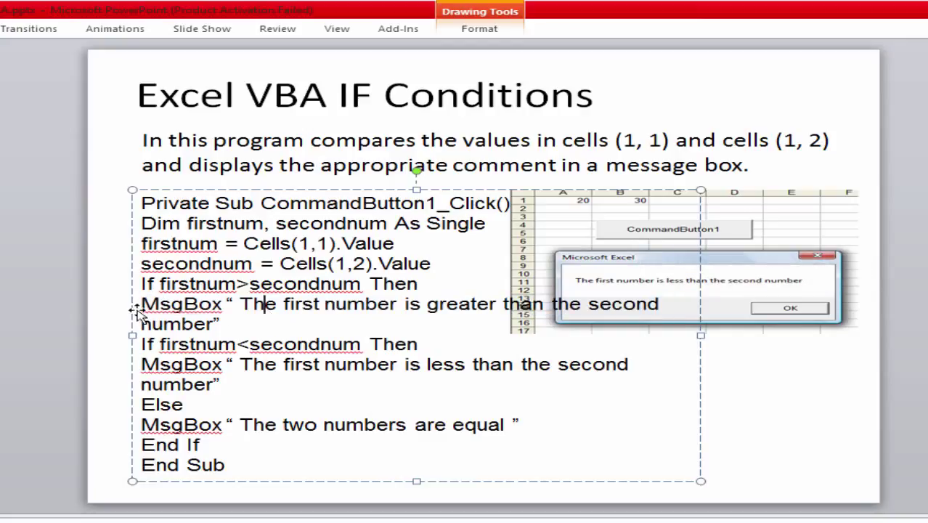
{"action": "left_click_drag", "start_coordinate": [143, 305], "coordinate": [600, 317]}
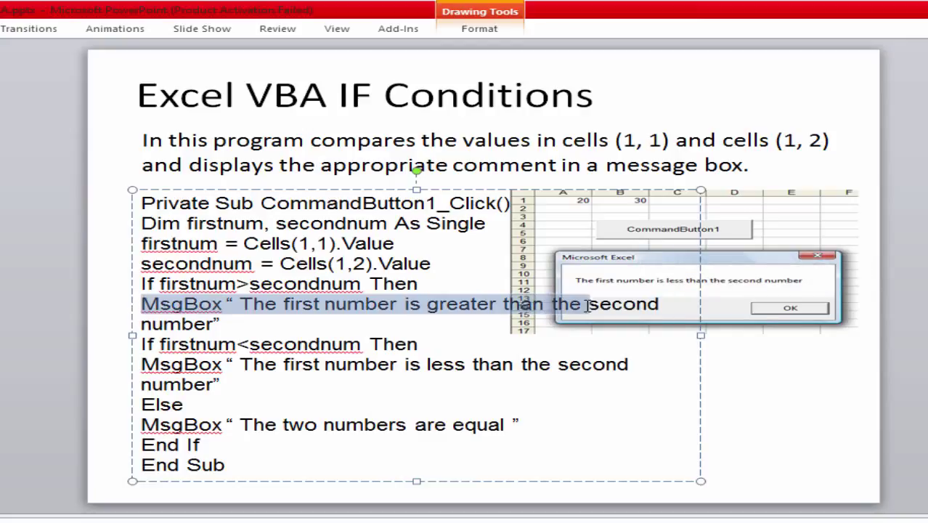
{"action": "left_click", "coordinate": [190, 309]}
Point out the MsgBox keyword and the greater-than and less-than message texts.
{"action": "left_click", "coordinate": [155, 306]}
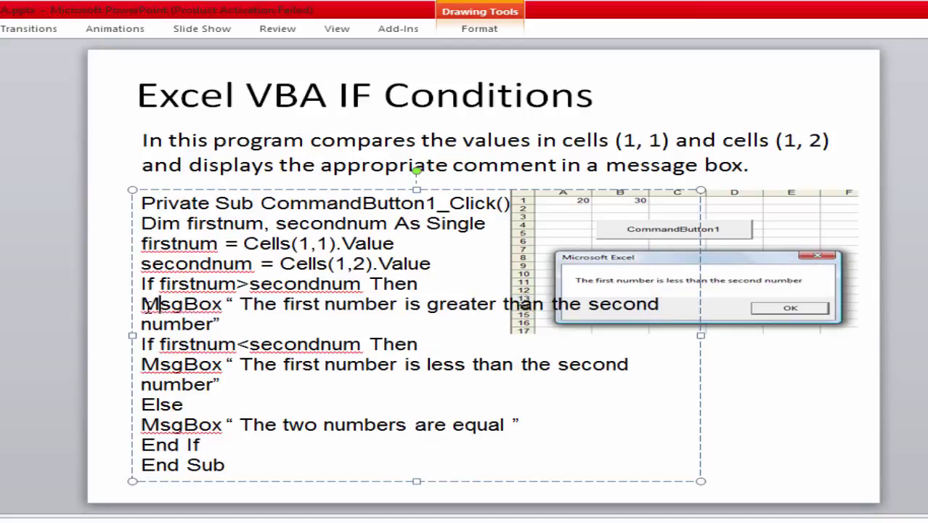
{"action": "left_click_drag", "start_coordinate": [239, 305], "coordinate": [615, 307]}
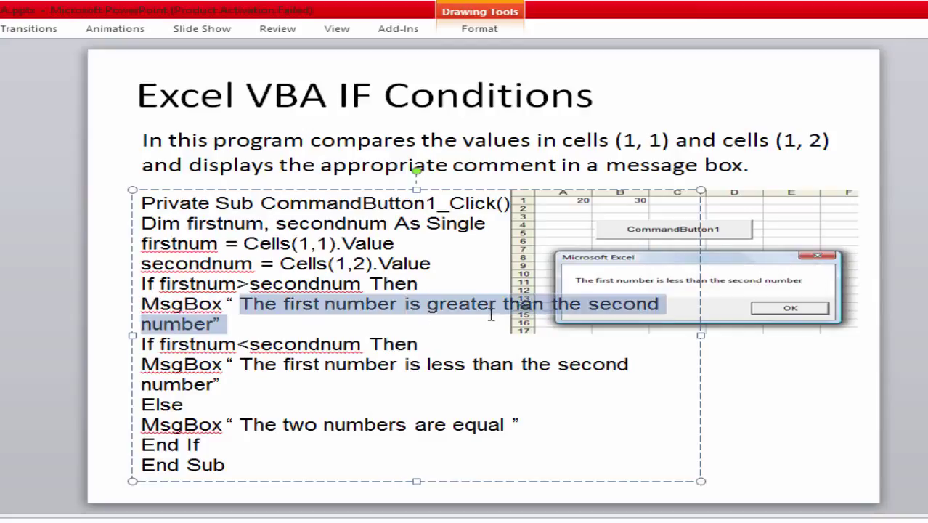
{"action": "left_click", "coordinate": [208, 324]}
{"action": "left_click_drag", "start_coordinate": [208, 324], "coordinate": [151, 323]}
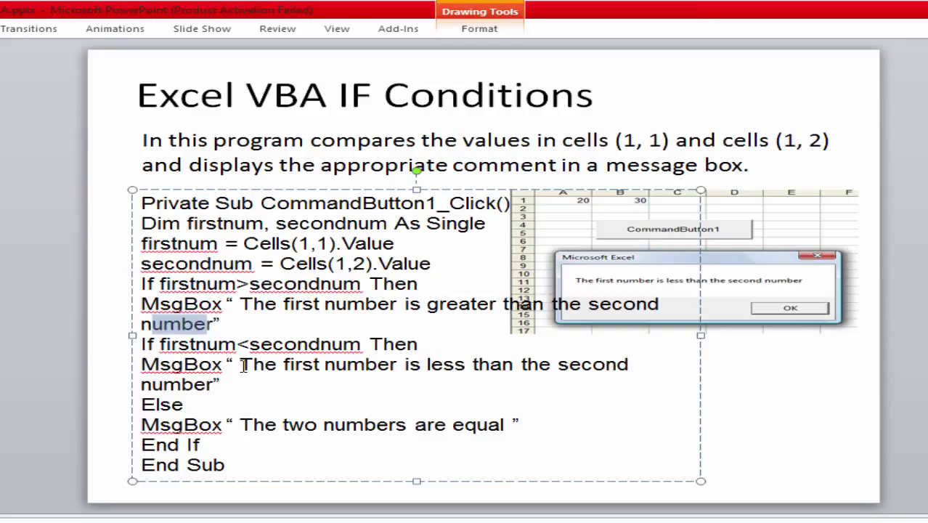
{"action": "left_click", "coordinate": [202, 423]}
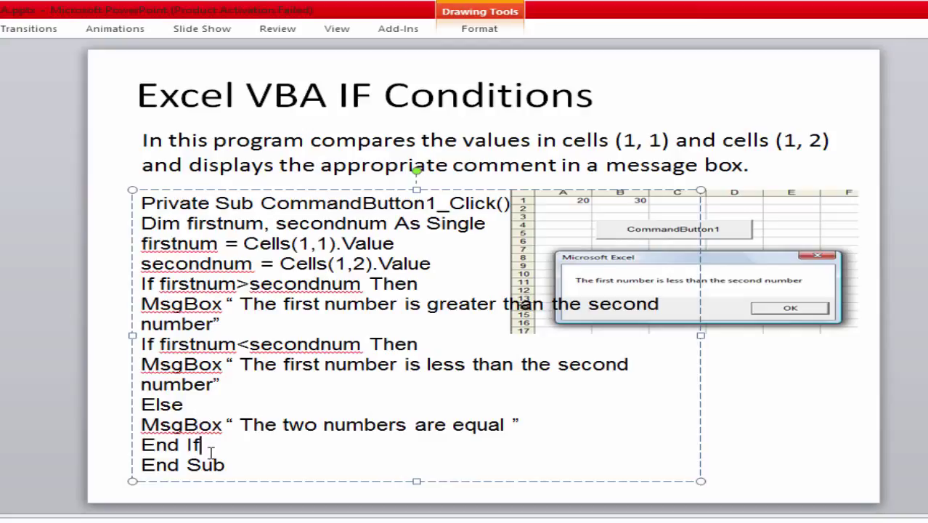
{"action": "left_click", "coordinate": [340, 384]}
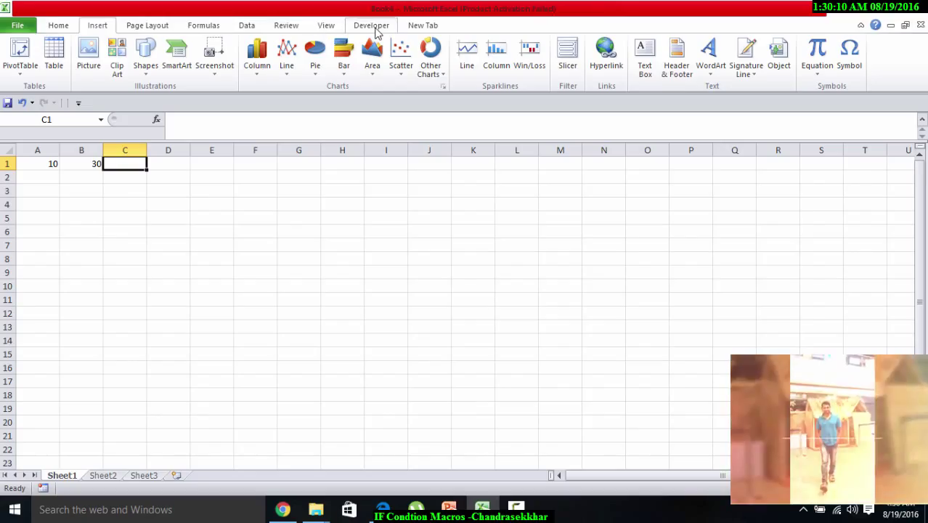
Draw a Form Controls button over E2:F3 and create a new Button1_Click macro for it.
{"action": "left_click", "coordinate": [374, 26]}
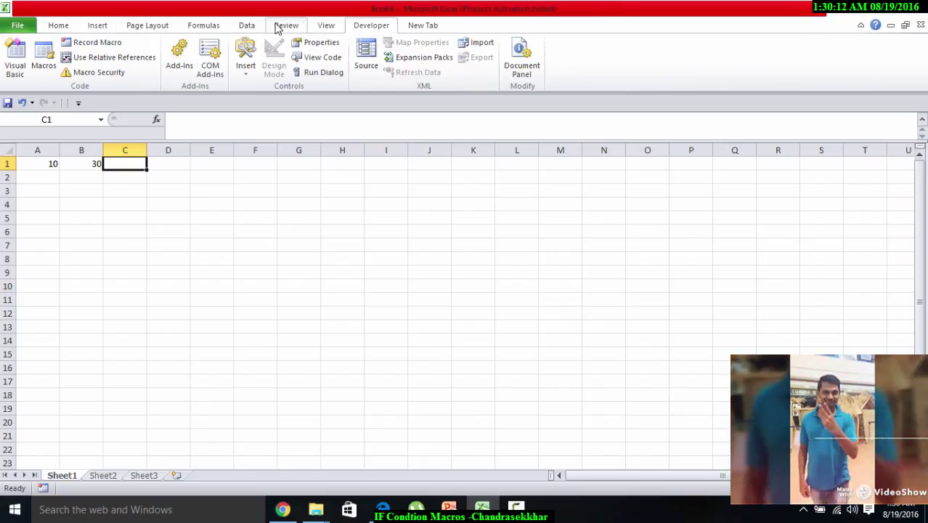
{"action": "left_click", "coordinate": [245, 56]}
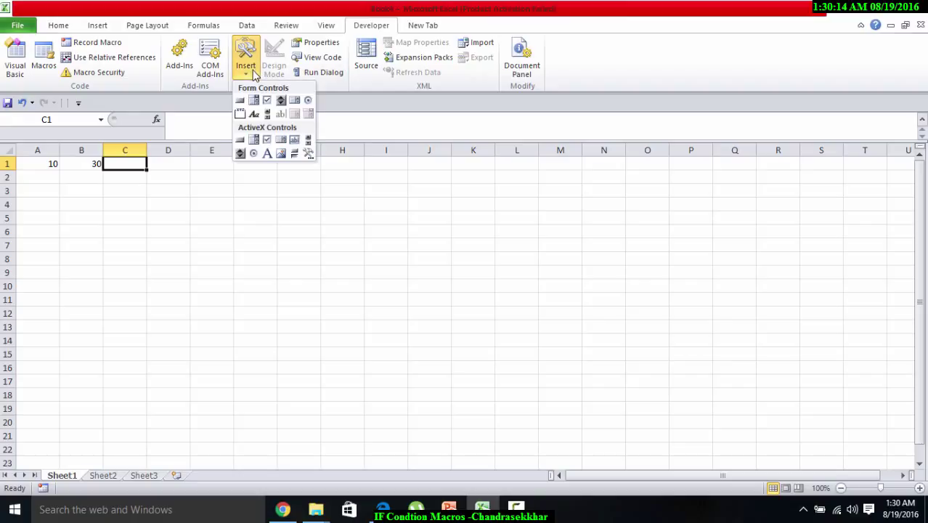
{"action": "left_click", "coordinate": [240, 100]}
{"action": "left_click_drag", "start_coordinate": [178, 172], "coordinate": [252, 195]}
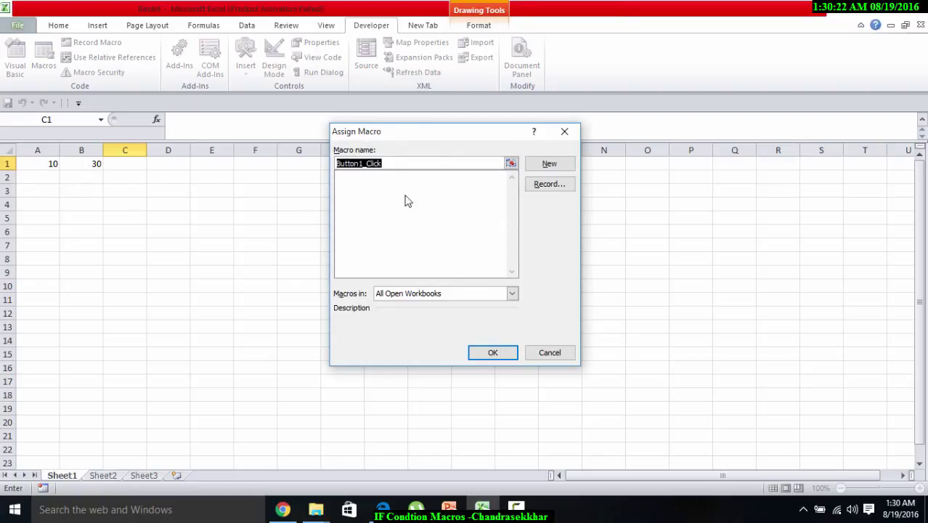
{"action": "double_click", "coordinate": [428, 165]}
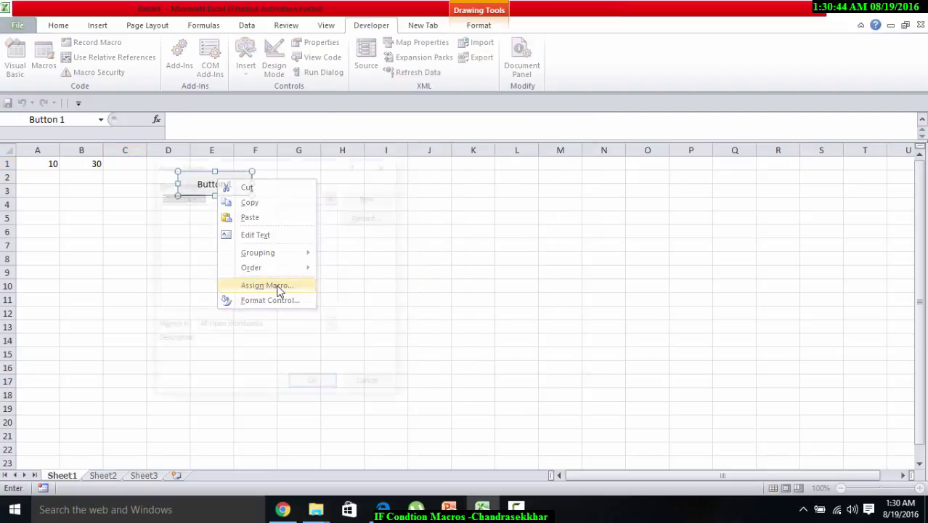
{"action": "left_click", "coordinate": [300, 284]}
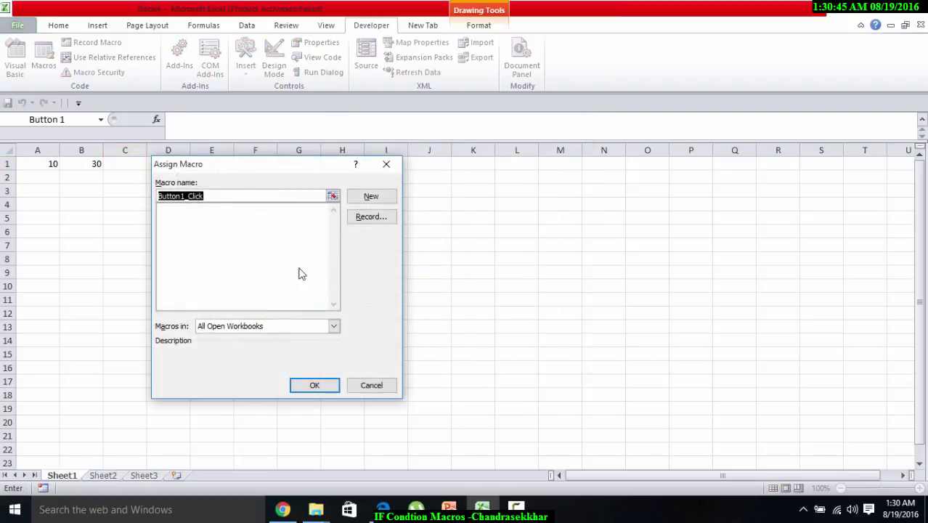
{"action": "left_click", "coordinate": [365, 203]}
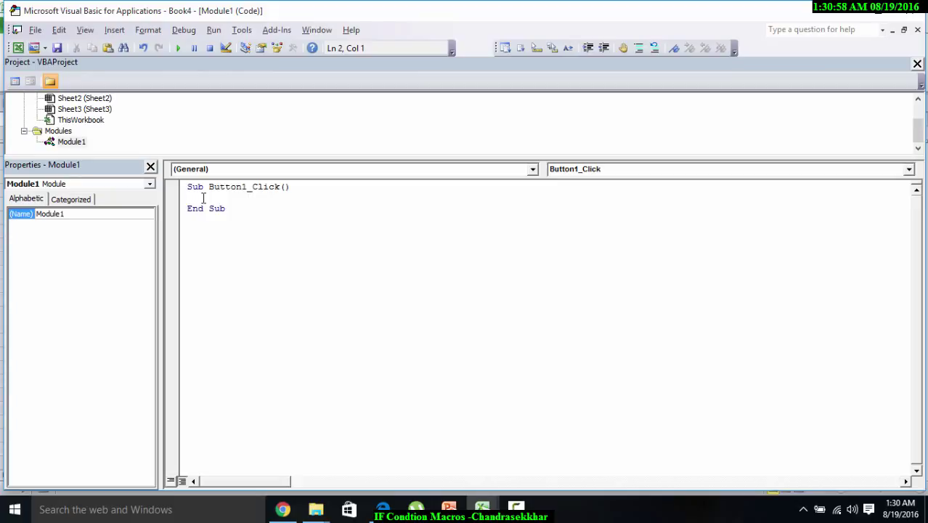
Write MsgBox " Hi Viwers " inside Button1_Click.
{"action": "type", "text": "msgbox\" Hi All"}
{"action": "key", "text": "BackSpace"}
{"action": "key", "text": "BackSpace"}
{"action": "key", "text": "BackSpace"}
{"action": "type", "text": "Vi"}
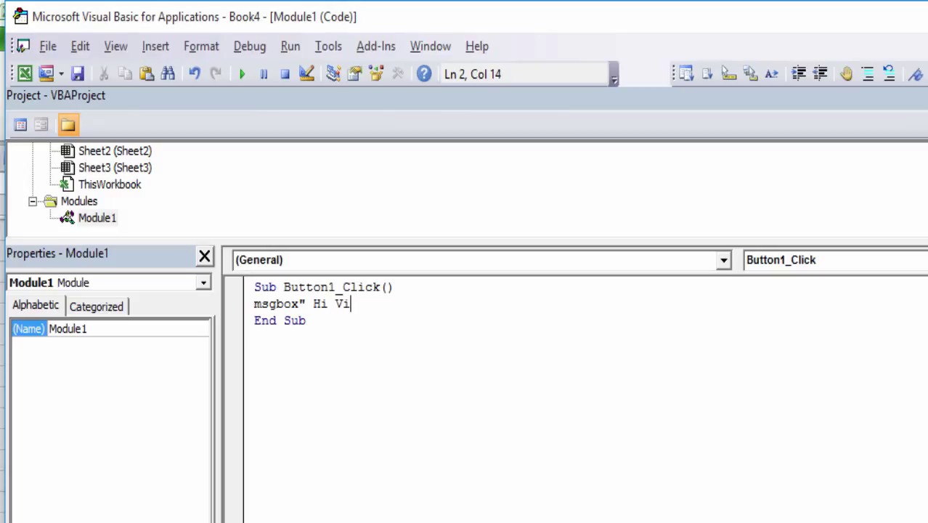
{"action": "type", "text": "wers"}
{"action": "type", "text": "\""}
{"action": "key", "text": "Return"}
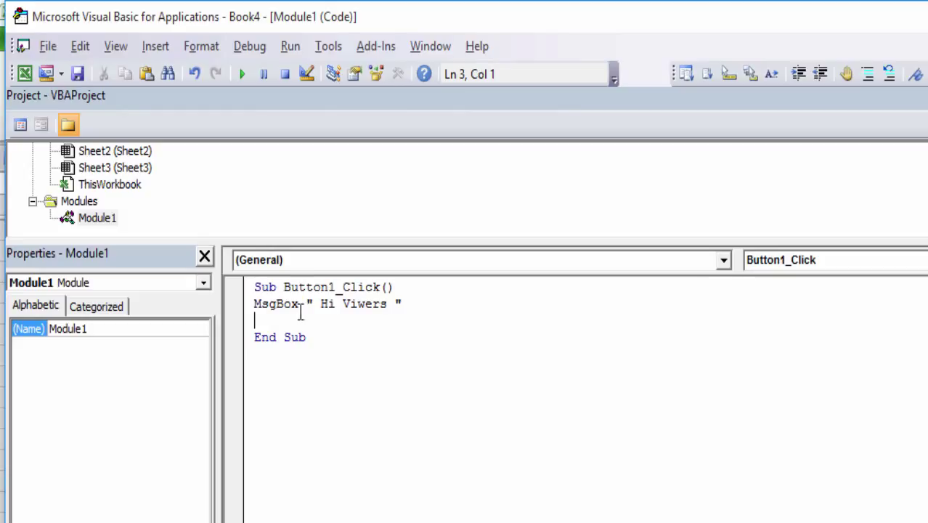
Run the macro and dismiss the Hi Viwers message box.
{"action": "left_click", "coordinate": [356, 305]}
{"action": "left_click", "coordinate": [244, 75]}
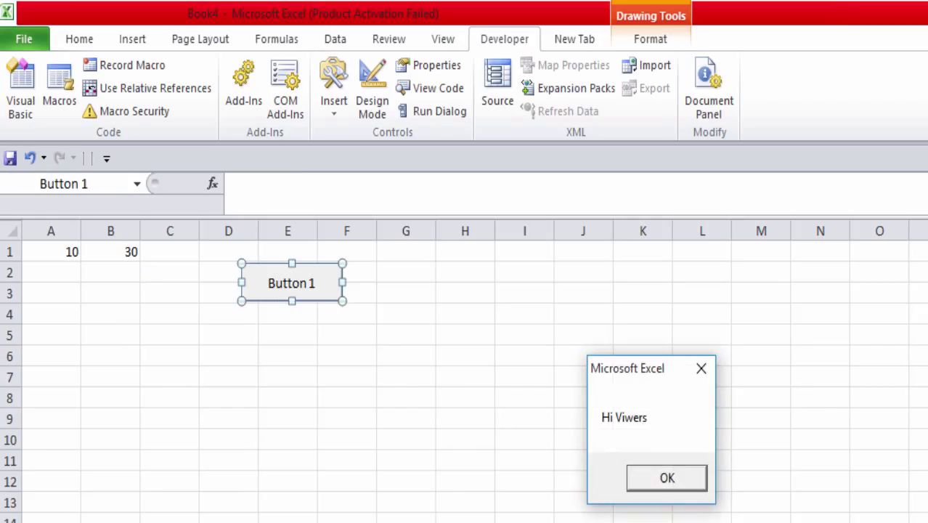
{"action": "left_click", "coordinate": [651, 479]}
Declare firstnum and secondnum As Single, reading Cells(1,1) from A1 and Cells(1,2) from B1.
{"action": "left_click", "coordinate": [389, 314]}
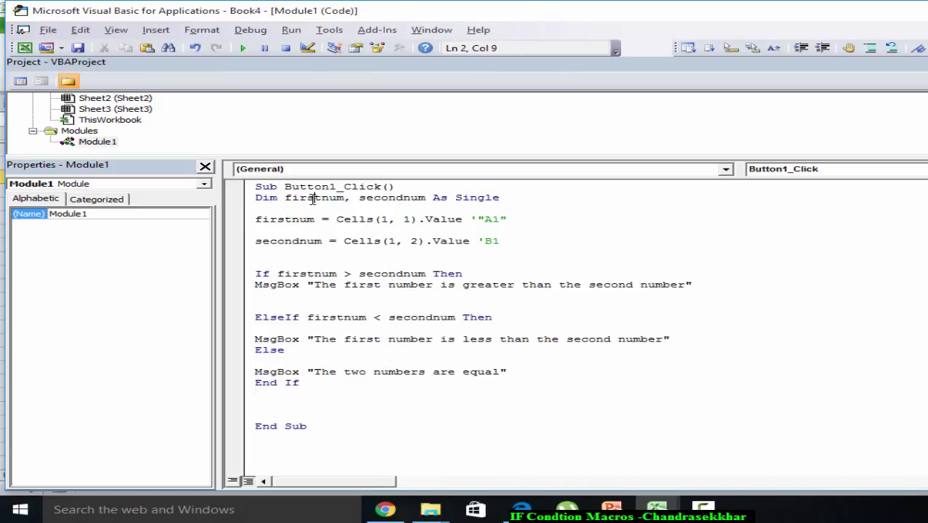
{"action": "left_click", "coordinate": [405, 201]}
{"action": "left_click_drag", "start_coordinate": [501, 220], "coordinate": [460, 226]}
{"action": "left_click_drag", "start_coordinate": [395, 241], "coordinate": [424, 241]}
{"action": "left_click_drag", "start_coordinate": [498, 240], "coordinate": [485, 238]}
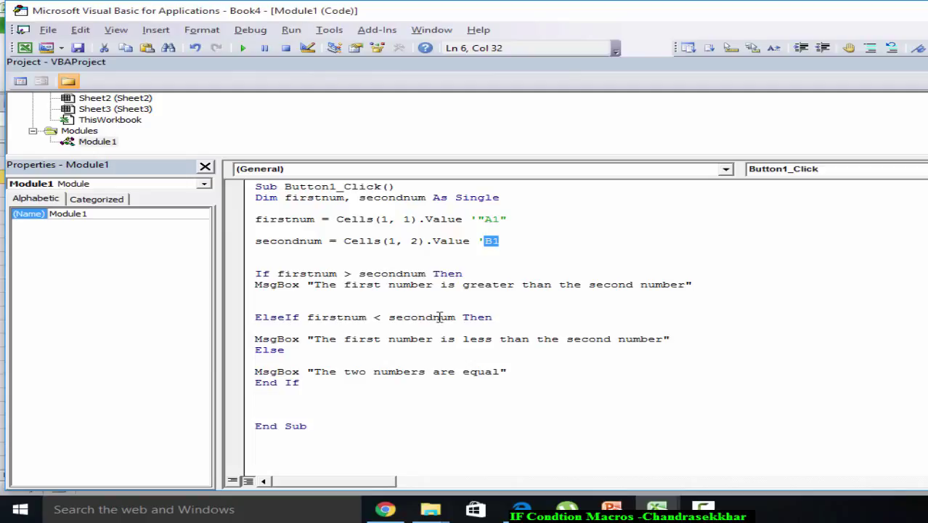
Add the If/ElseIf/Else block showing greater, less or equal messages.
{"action": "left_click_drag", "start_coordinate": [314, 338], "coordinate": [523, 355]}
{"action": "left_click", "coordinate": [382, 351]}
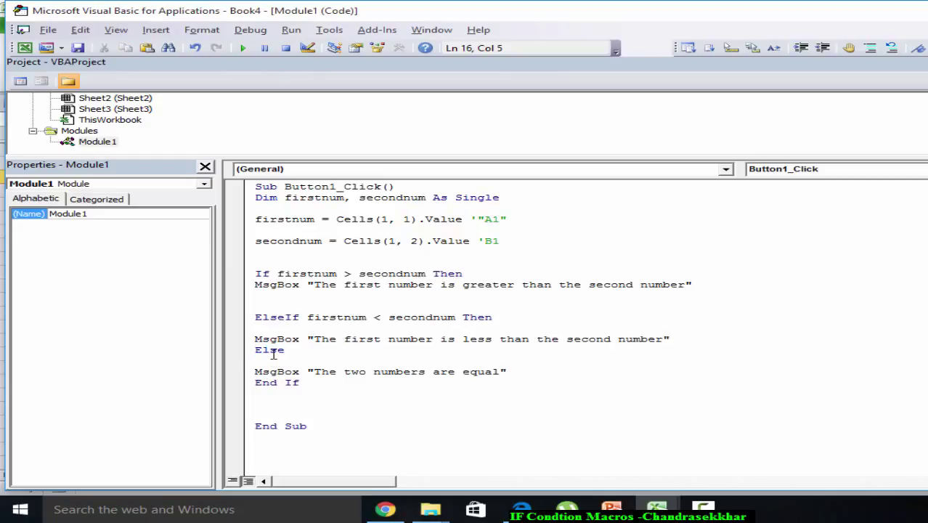
{"action": "left_click", "coordinate": [322, 403]}
{"action": "key", "text": "Up"}
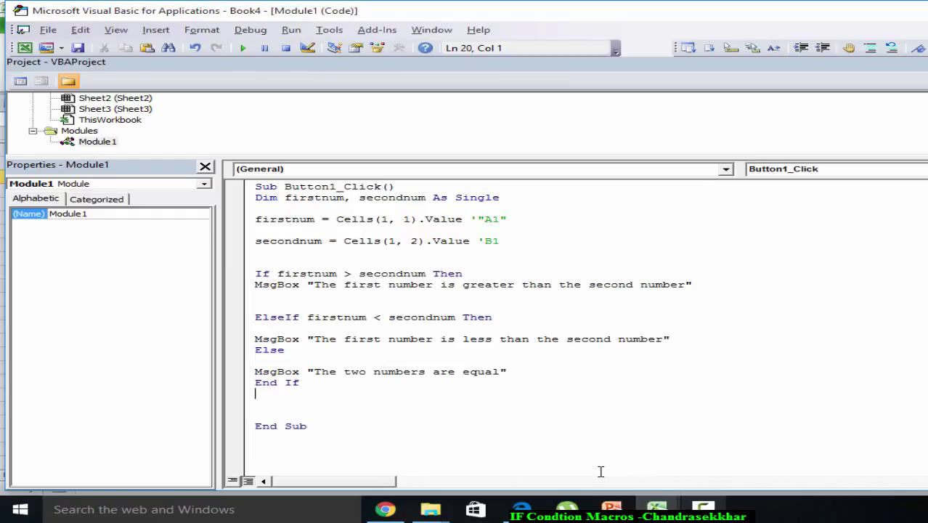
{"action": "mouse_move", "coordinate": [655, 509]}
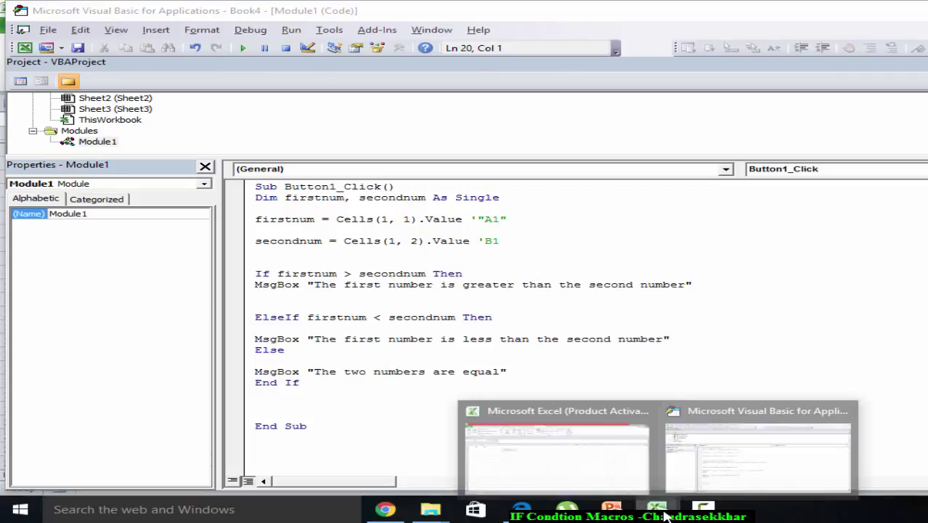
In Excel, run Button 1 with A1 50 and B1 30, getting the greater-than message.
{"action": "left_click", "coordinate": [530, 428]}
{"action": "left_click", "coordinate": [73, 163]}
{"action": "left_click", "coordinate": [128, 166]}
{"action": "left_click", "coordinate": [294, 191]}
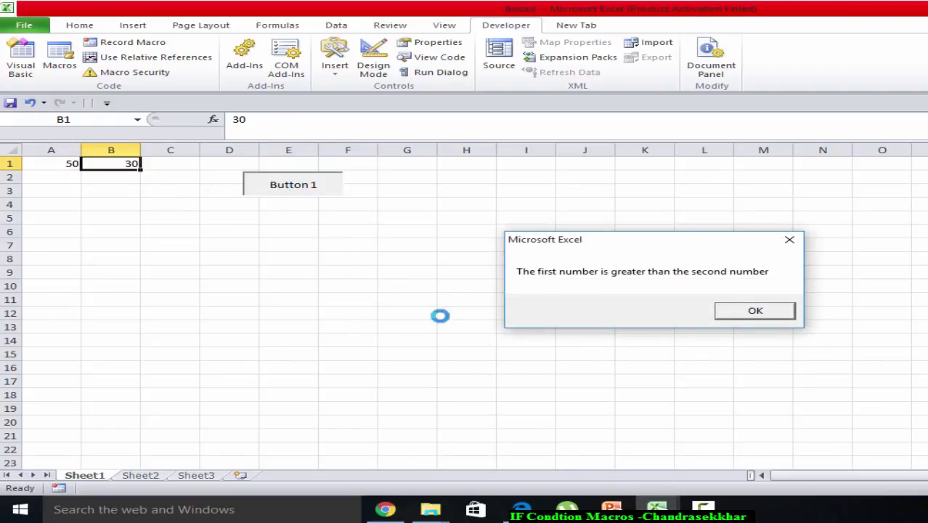
{"action": "left_click", "coordinate": [755, 312]}
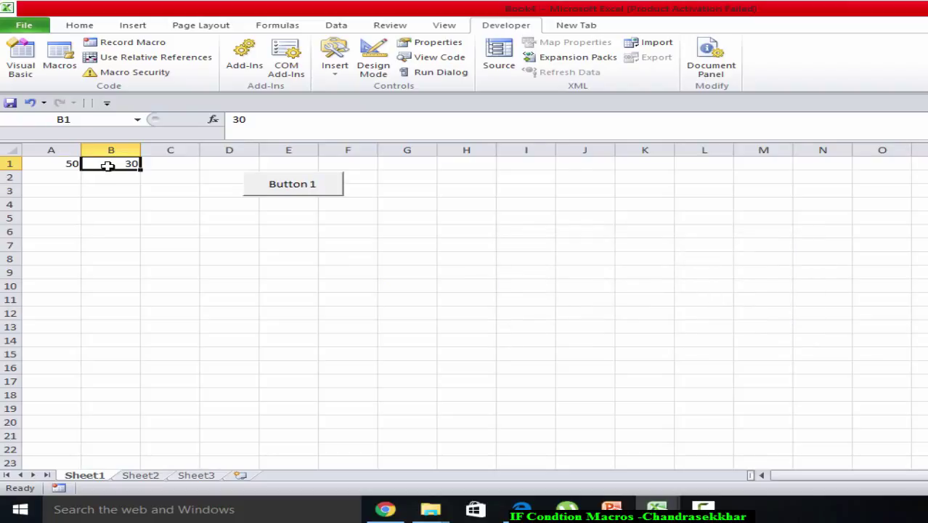
Change B1 to 100 and rerun the button, getting the less-than message.
{"action": "type", "text": "100"}
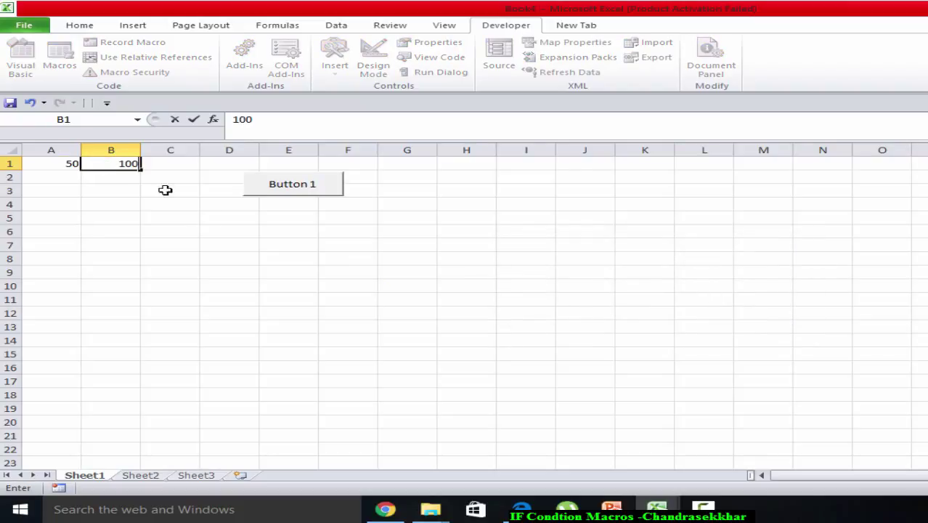
{"action": "left_click", "coordinate": [207, 220]}
{"action": "left_click", "coordinate": [299, 201]}
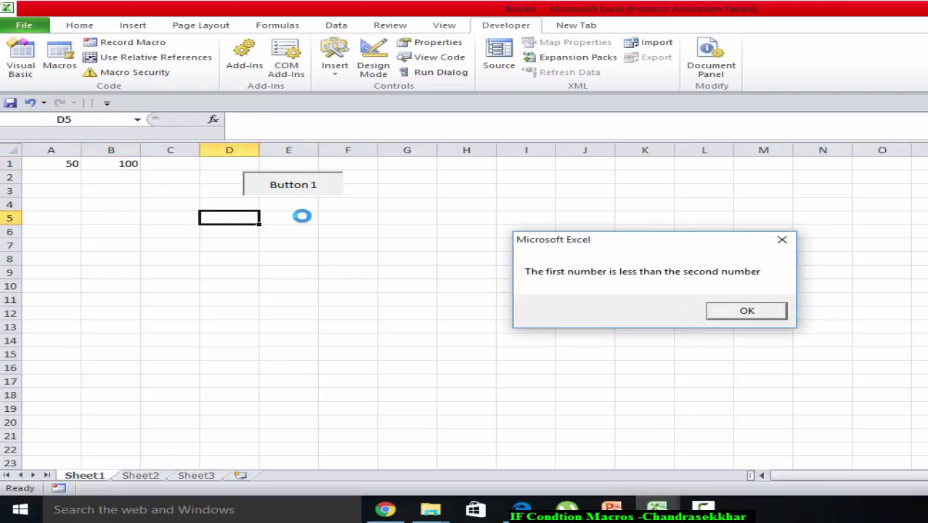
{"action": "left_click", "coordinate": [726, 312]}
Change A1 to 100 and rerun the button, getting the equal-numbers message.
{"action": "left_click", "coordinate": [62, 164]}
{"action": "type", "text": "100"}
{"action": "left_click", "coordinate": [232, 245]}
{"action": "left_click", "coordinate": [286, 186]}
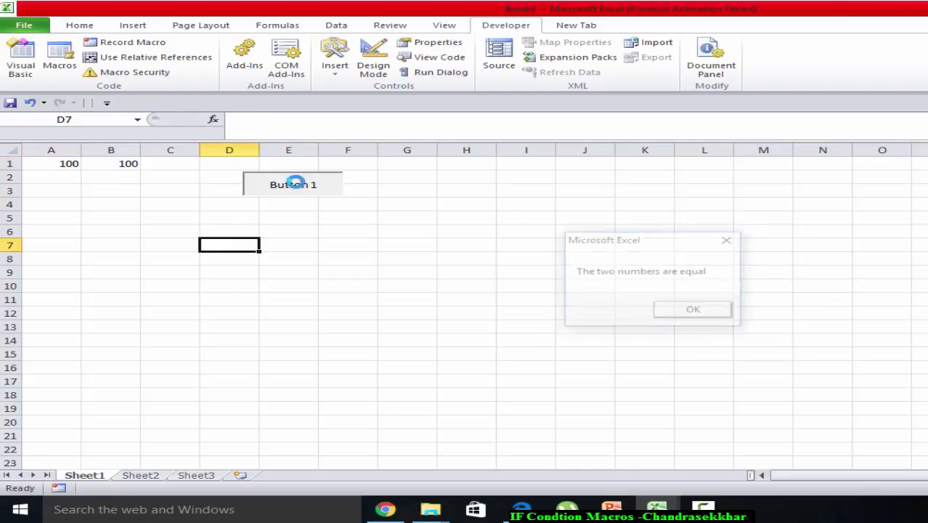
{"action": "left_click", "coordinate": [682, 311]}
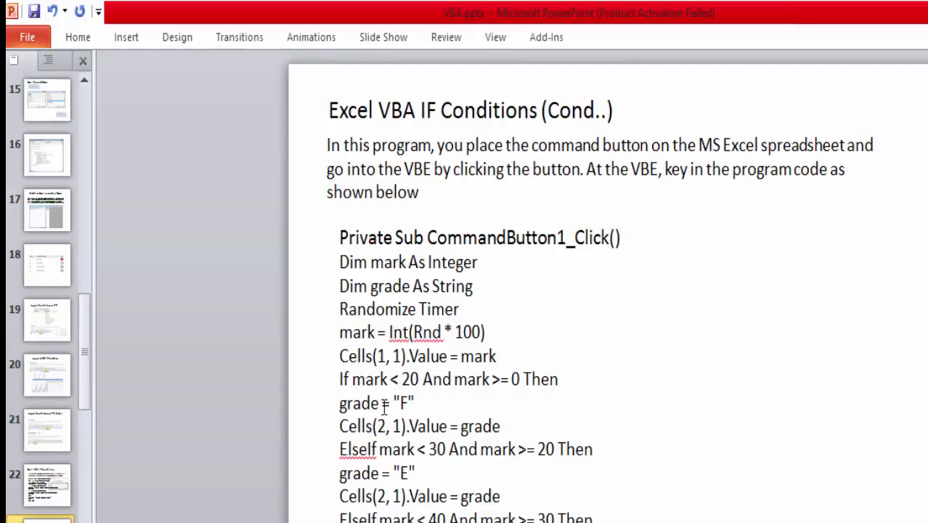
Scroll to the grade code and point out the 70 and 60 bounds in the B, C+ and C- conditions.
{"action": "scroll", "coordinate": [374, 435], "scroll_direction": "down", "scroll_amount": 1}
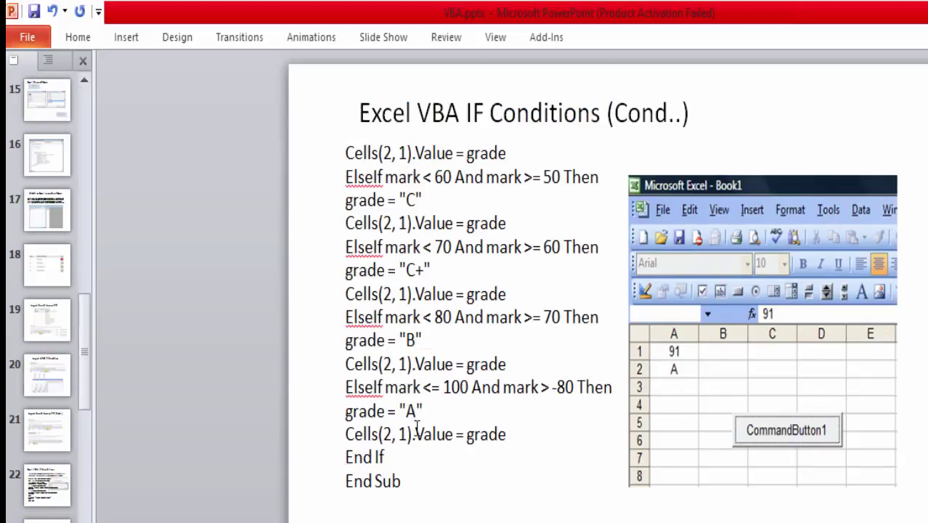
{"action": "left_click", "coordinate": [556, 392]}
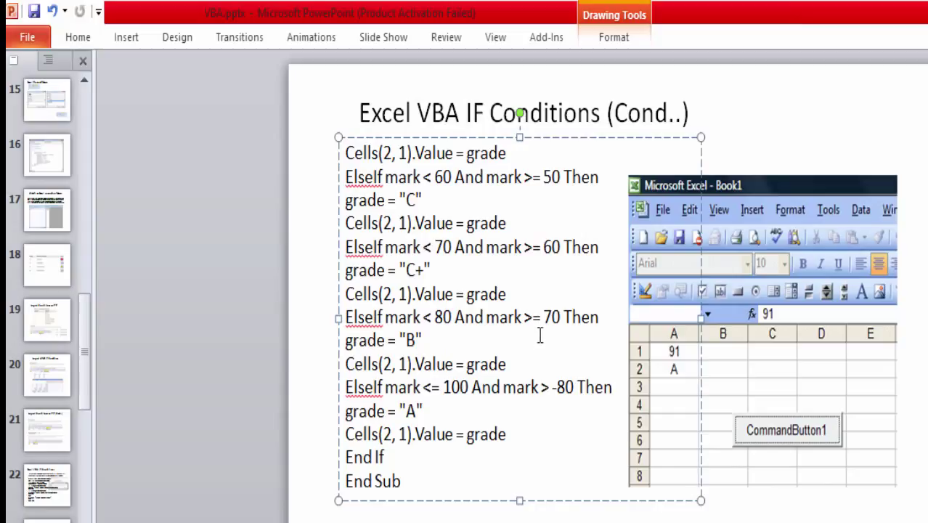
{"action": "left_click", "coordinate": [561, 318]}
{"action": "left_click", "coordinate": [561, 246]}
{"action": "left_click", "coordinate": [435, 177]}
Review the F grade assignment and the Excel screenshot, then return to the slide with the code's beginning.
{"action": "scroll", "coordinate": [276, 470], "scroll_direction": "down", "scroll_amount": 1}
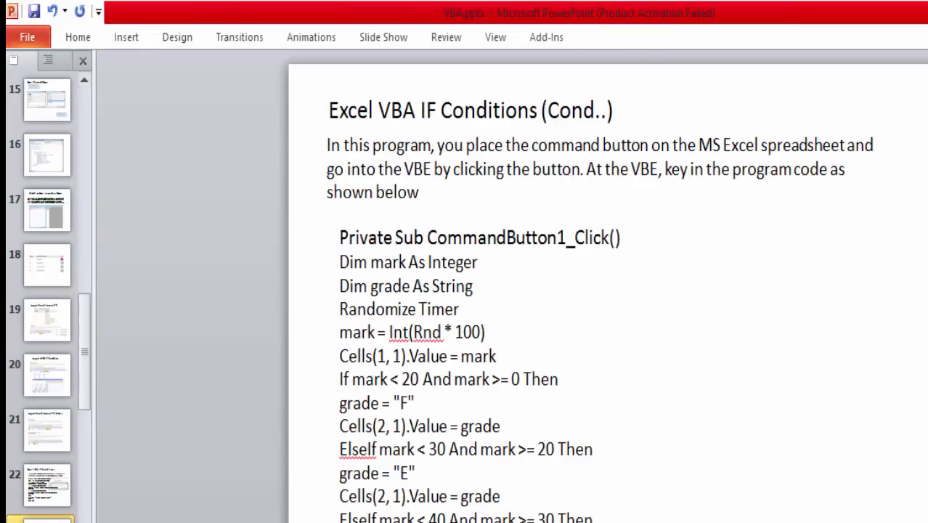
{"action": "left_click", "coordinate": [464, 326]}
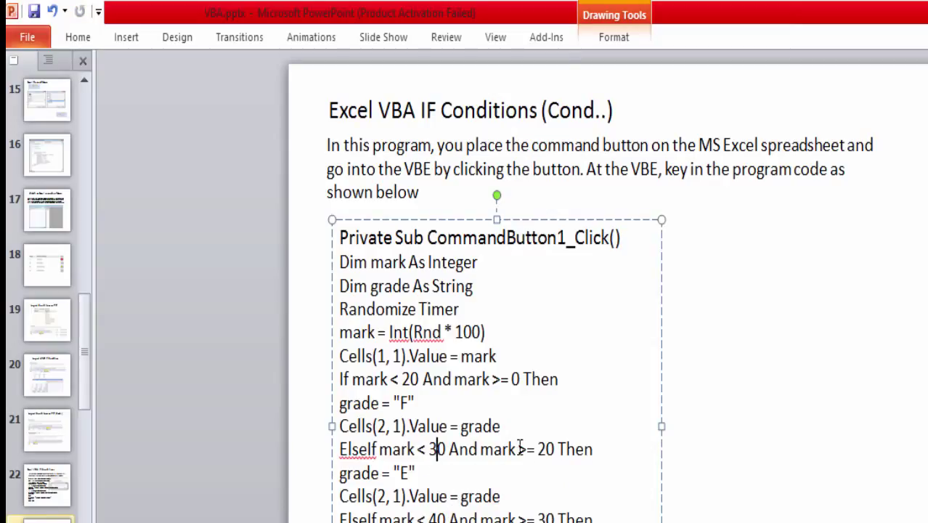
{"action": "left_click", "coordinate": [398, 403]}
{"action": "scroll", "coordinate": [290, 501], "scroll_direction": "down", "scroll_amount": 1}
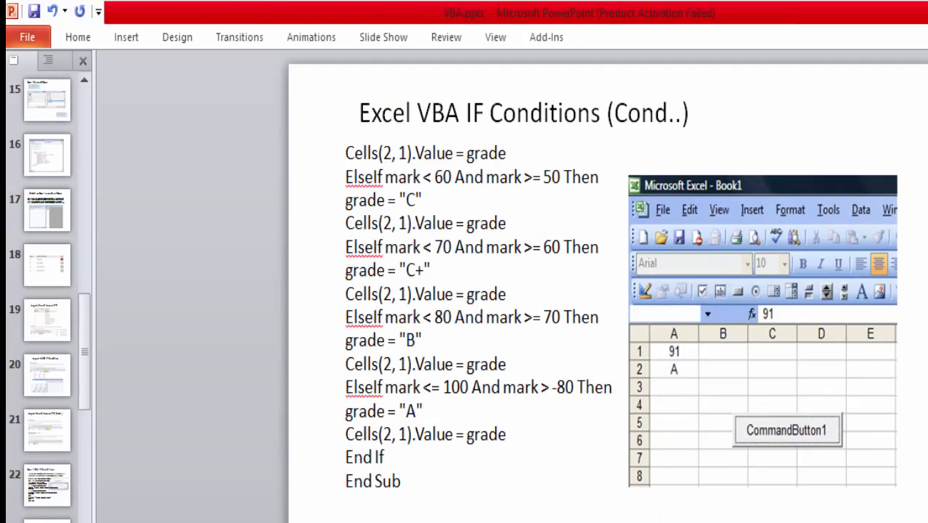
{"action": "left_click", "coordinate": [675, 354]}
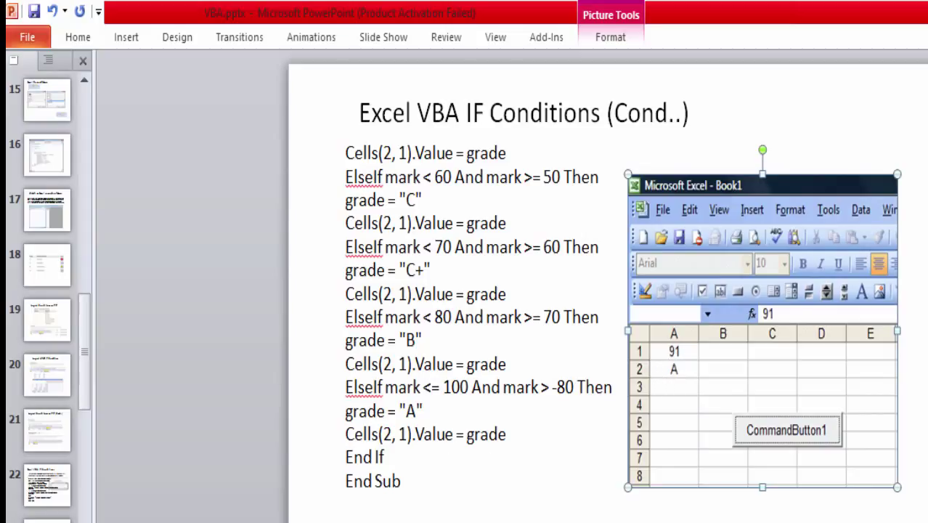
{"action": "left_click", "coordinate": [47, 518]}
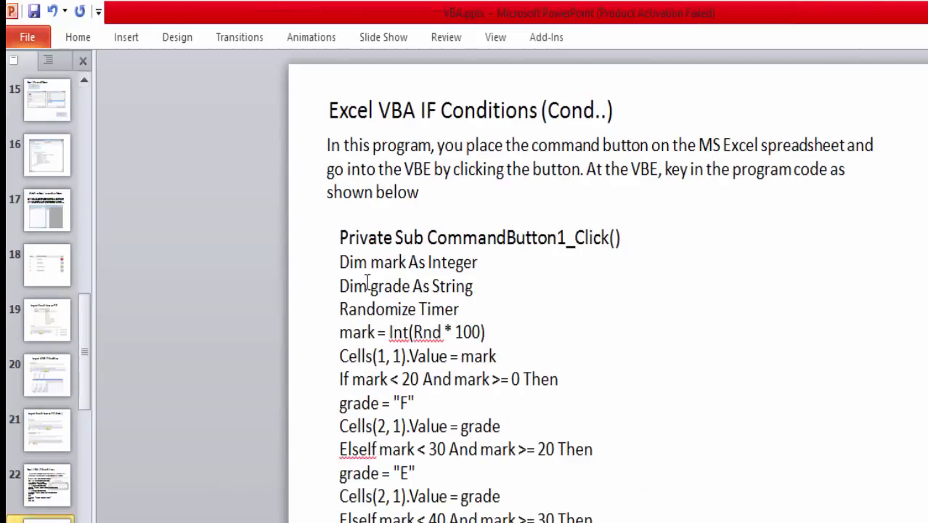
{"action": "left_click", "coordinate": [367, 239]}
{"action": "left_click", "coordinate": [438, 198]}
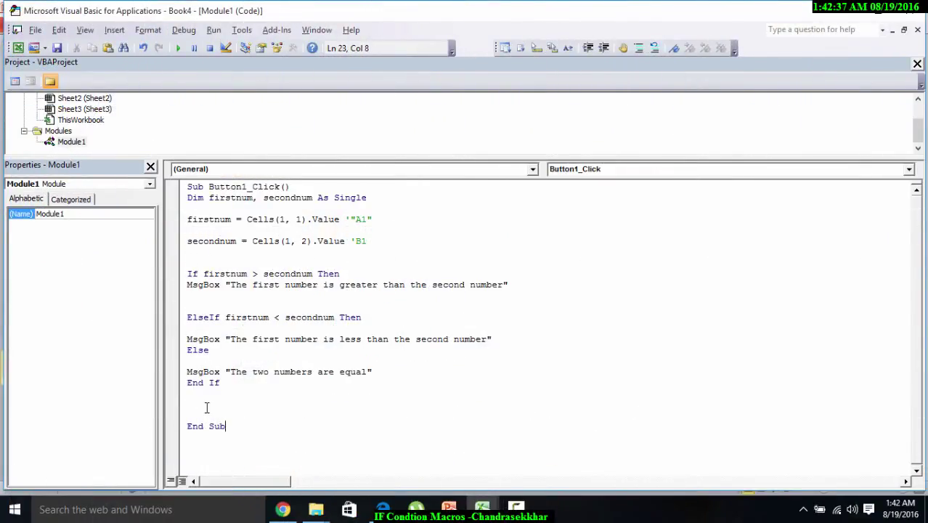
Delete the old If block and the Dim firstnum line from Button1_Click.
{"action": "left_click_drag", "start_coordinate": [226, 426], "coordinate": [166, 237]}
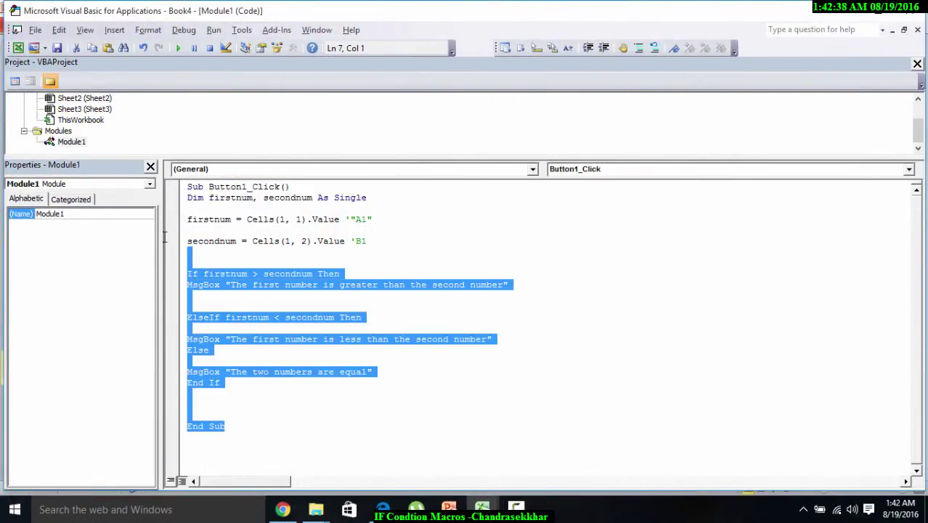
{"action": "mouse_move", "coordinate": [237, 404]}
{"action": "left_mouse_down"}
{"action": "mouse_move", "coordinate": [172, 301]}
{"action": "mouse_move", "coordinate": [172, 223]}
{"action": "left_mouse_up"}
{"action": "key", "text": "Delete"}
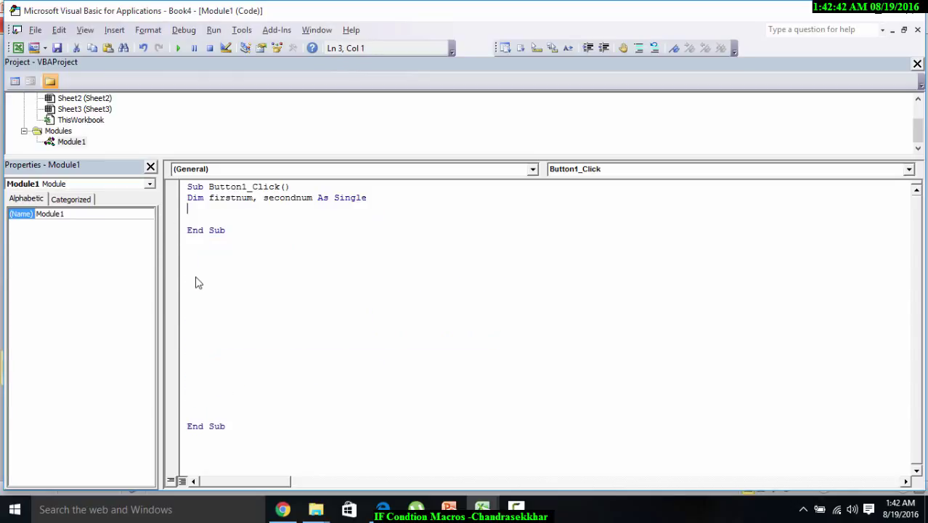
{"action": "left_click_drag", "start_coordinate": [224, 212], "coordinate": [172, 194]}
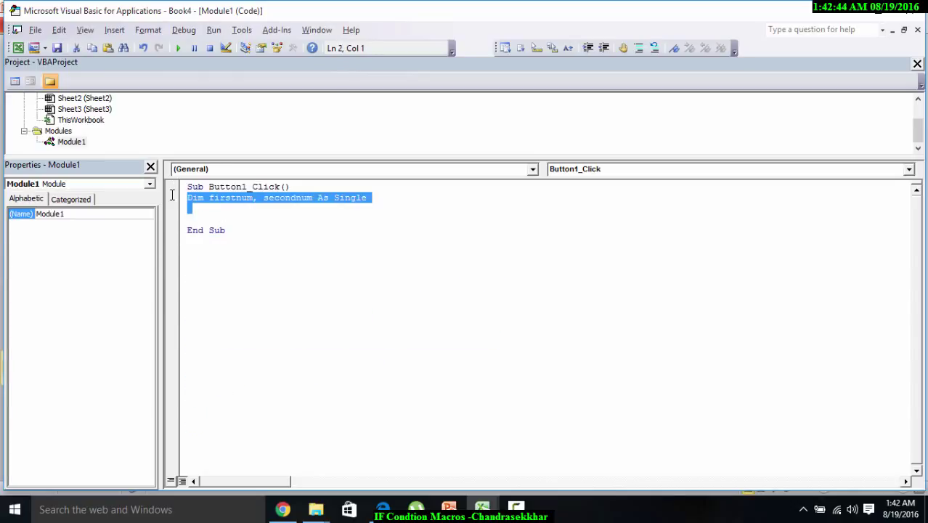
{"action": "key", "text": "Delete"}
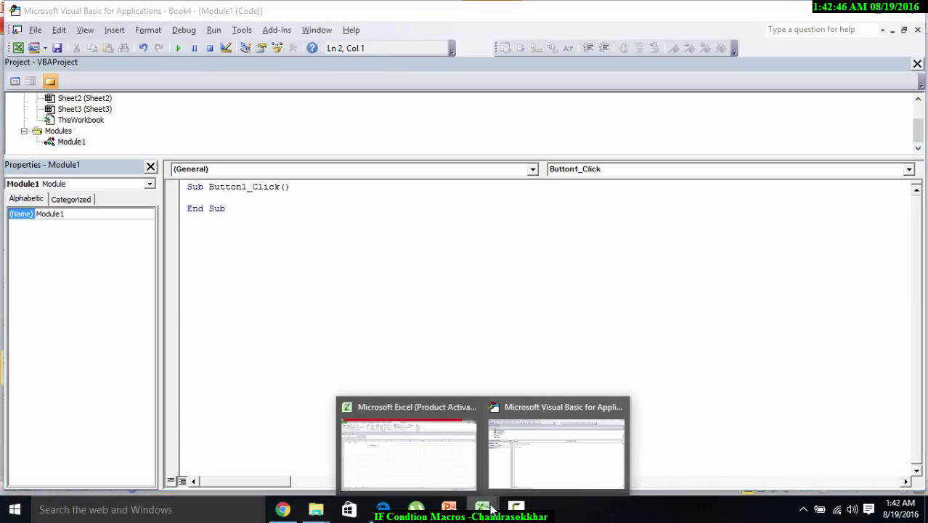
Switch to the PowerPoint grade-code slide and place the caret in its code text.
{"action": "mouse_move", "coordinate": [482, 509]}
{"action": "left_click", "coordinate": [365, 441]}
{"action": "left_click", "coordinate": [548, 458]}
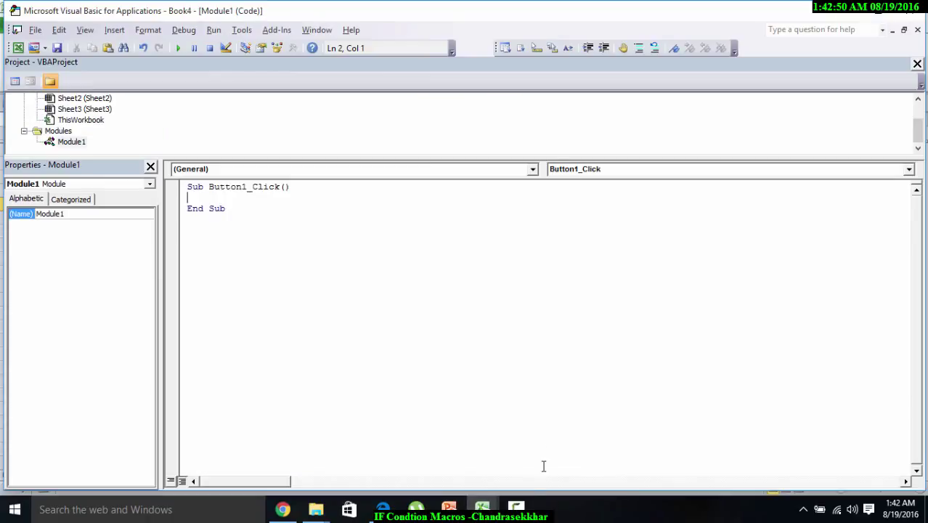
{"action": "left_click", "coordinate": [448, 508]}
{"action": "left_click", "coordinate": [460, 369]}
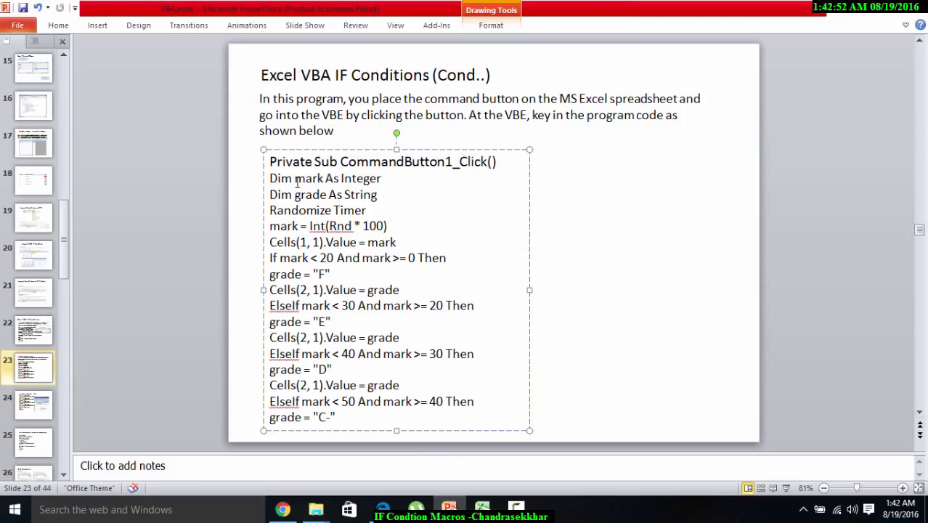
Copy the slide code from Dim mark to grade = "C-" and paste it into Button1_Click.
{"action": "left_click_drag", "start_coordinate": [272, 178], "coordinate": [384, 433]}
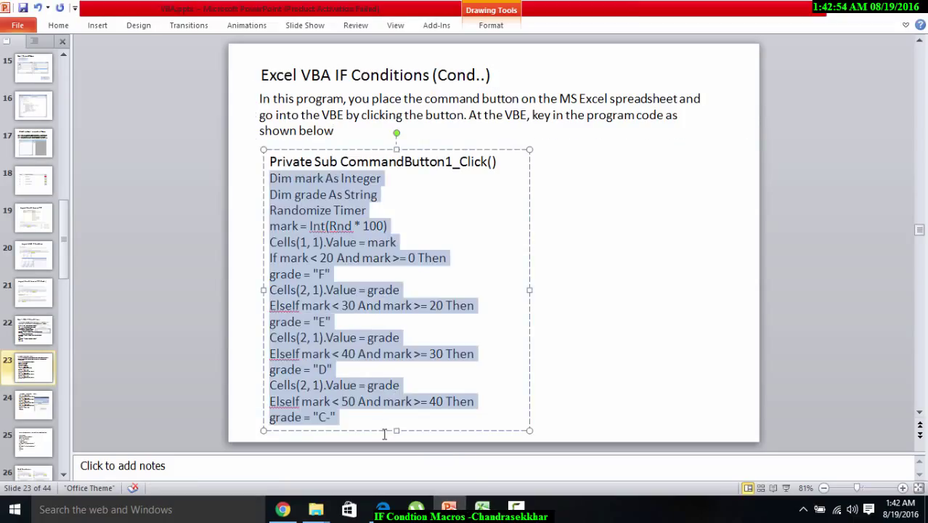
{"action": "right_click", "coordinate": [342, 324]}
{"action": "key", "text": "Escape"}
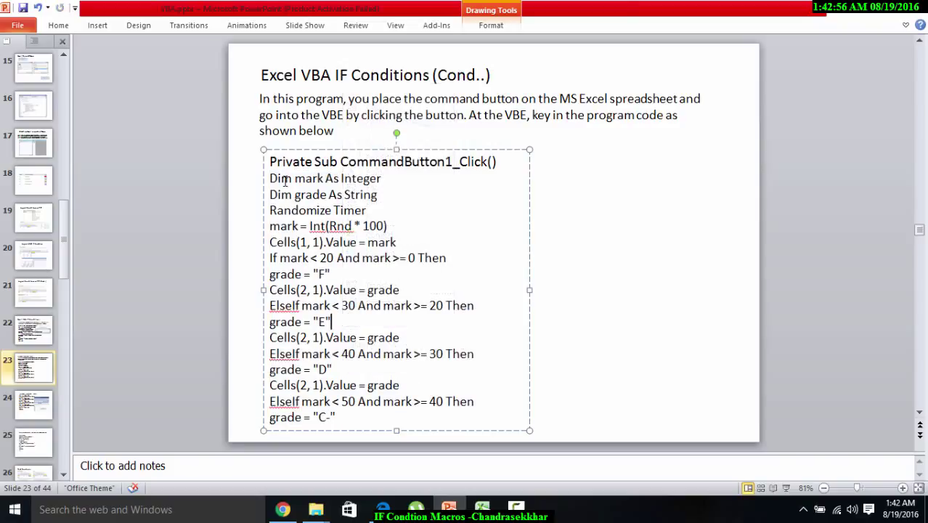
{"action": "left_click_drag", "start_coordinate": [272, 178], "coordinate": [368, 416]}
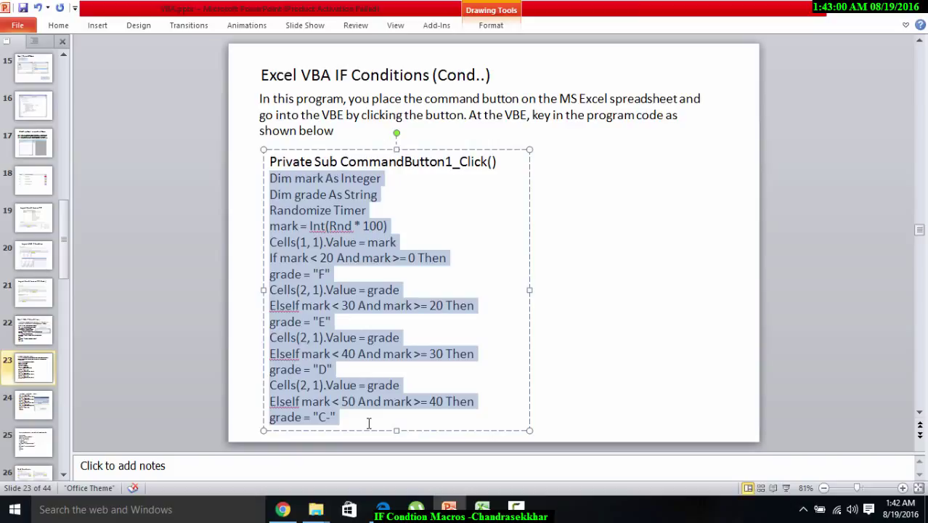
{"action": "right_click", "coordinate": [302, 276]}
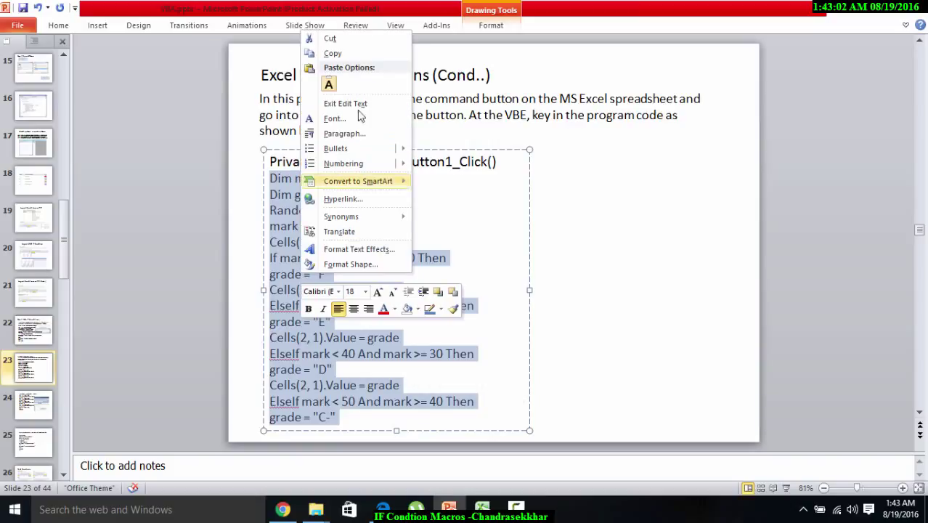
{"action": "left_click", "coordinate": [344, 52]}
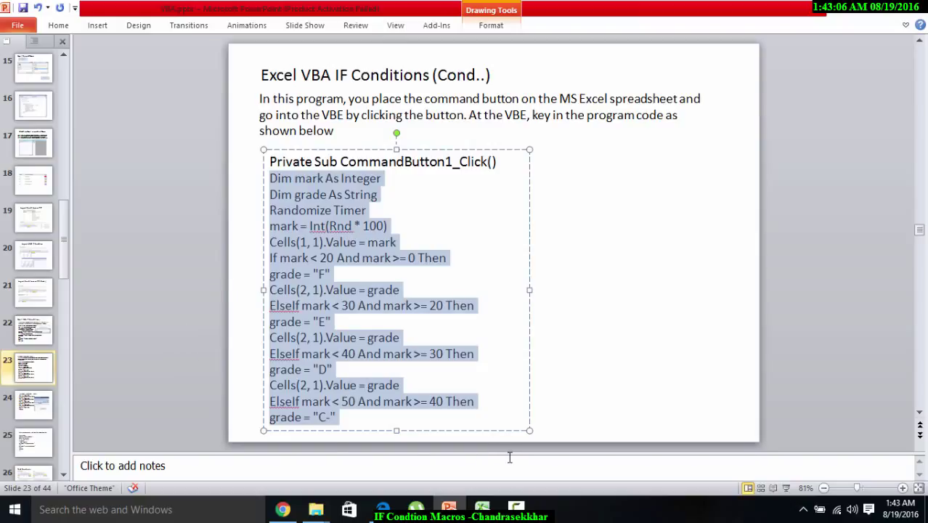
{"action": "mouse_move", "coordinate": [449, 506]}
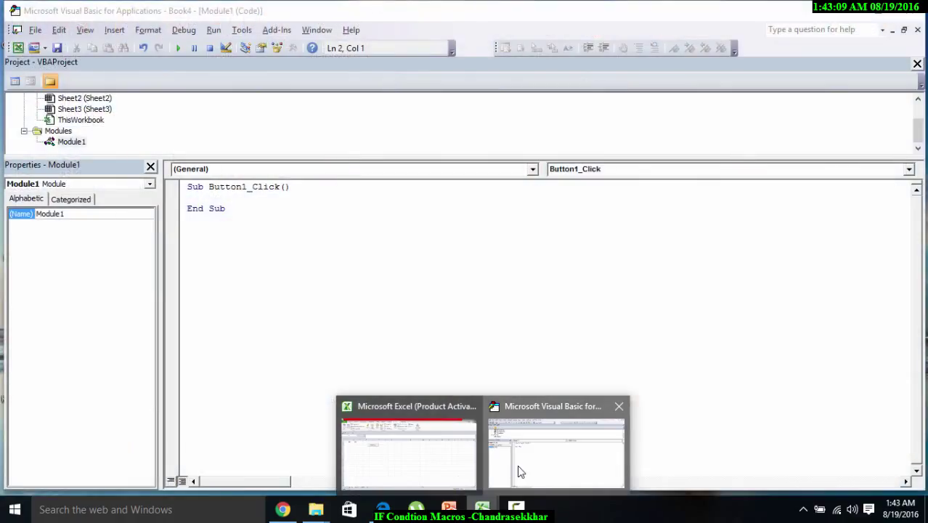
{"action": "left_click", "coordinate": [555, 454]}
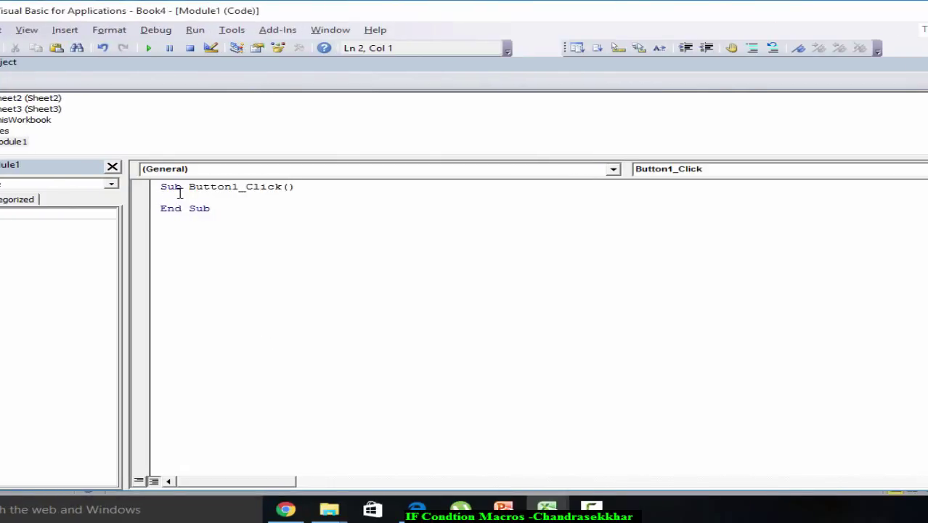
{"action": "key", "text": "ctrl+v"}
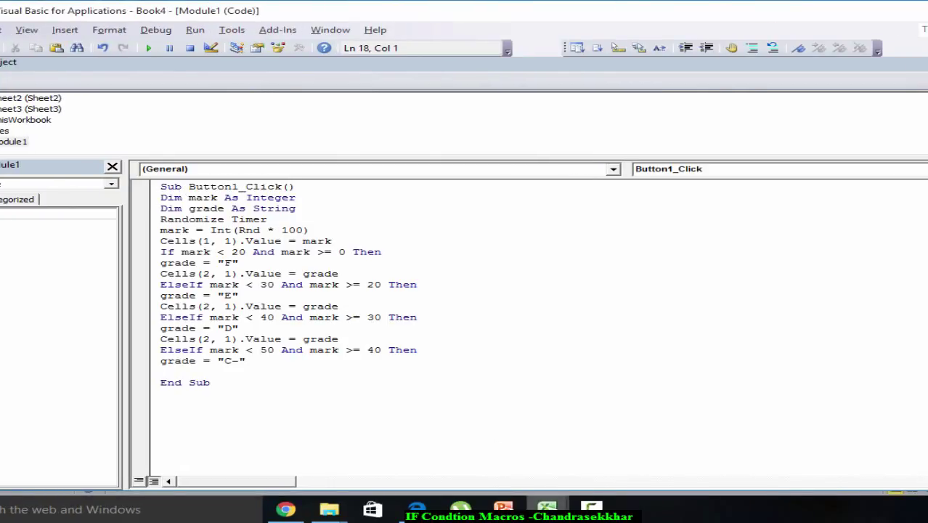
Copy the remaining ElseIf lines through End If from the next slide.
{"action": "left_click", "coordinate": [503, 508]}
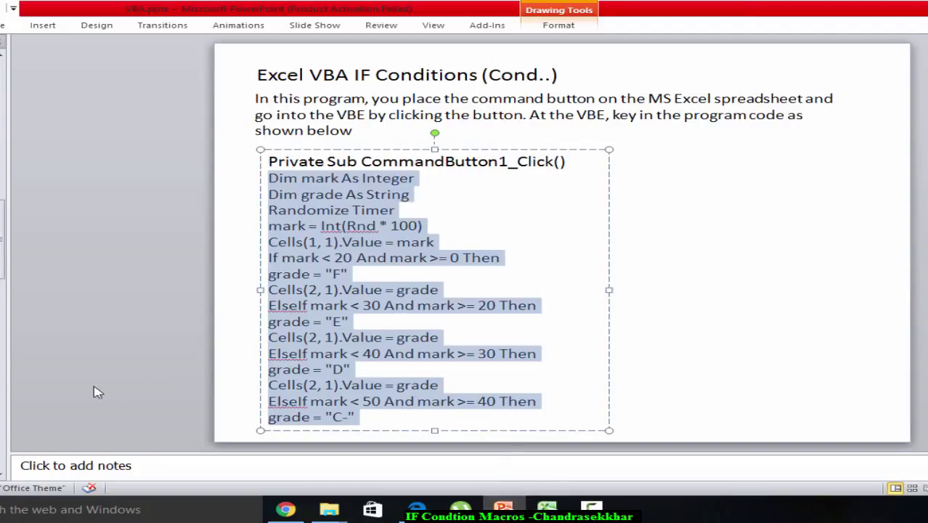
{"action": "left_click", "coordinate": [3, 55]}
{"action": "left_click", "coordinate": [292, 308]}
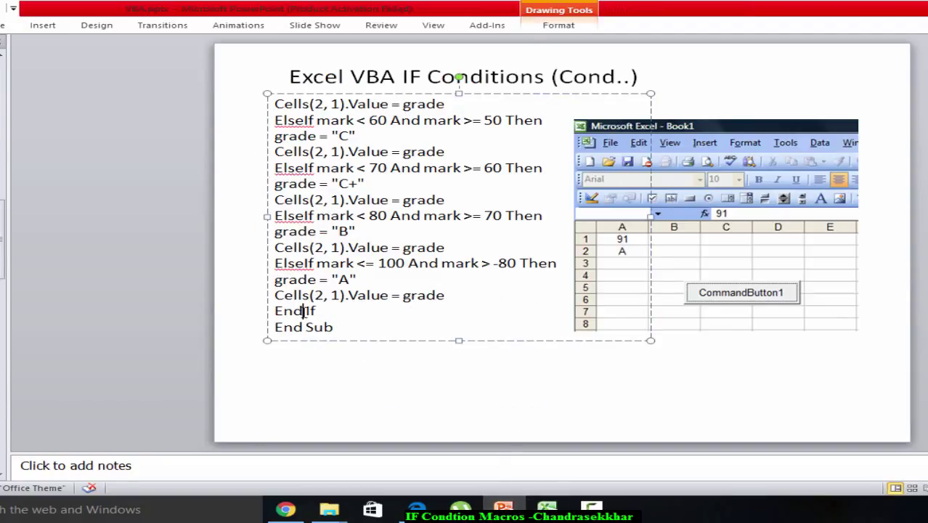
{"action": "left_click_drag", "start_coordinate": [317, 311], "coordinate": [261, 108]}
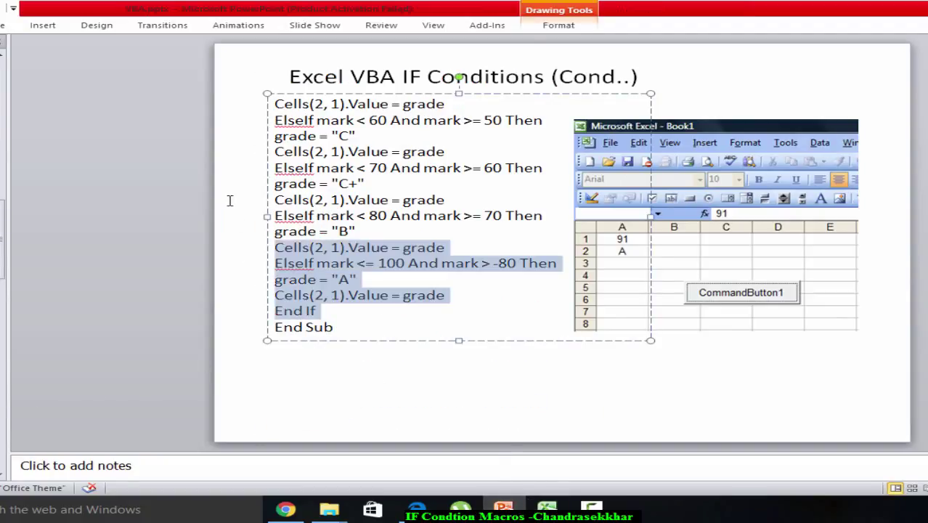
{"action": "right_click", "coordinate": [319, 141]}
{"action": "left_click", "coordinate": [349, 157]}
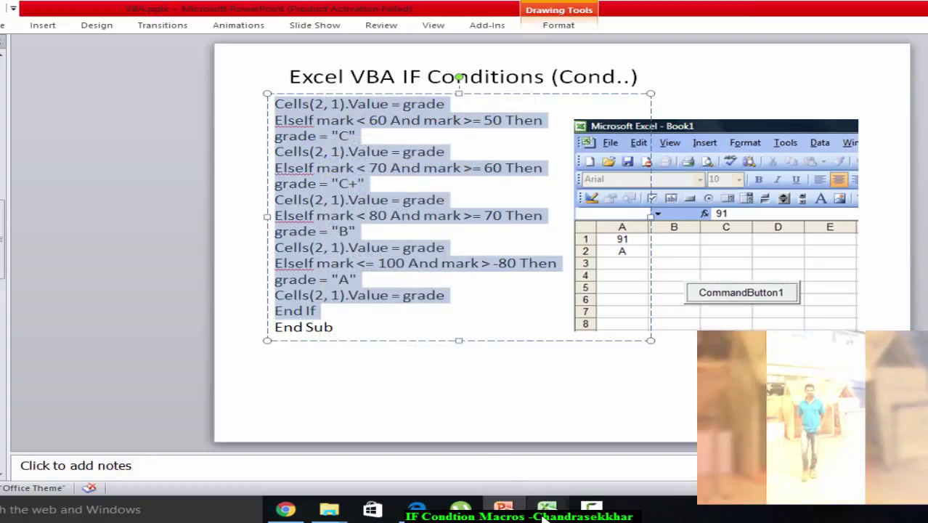
Insert blank lines between End If and End Sub in the slide's code text.
{"action": "mouse_move", "coordinate": [546, 509]}
{"action": "left_click", "coordinate": [485, 459]}
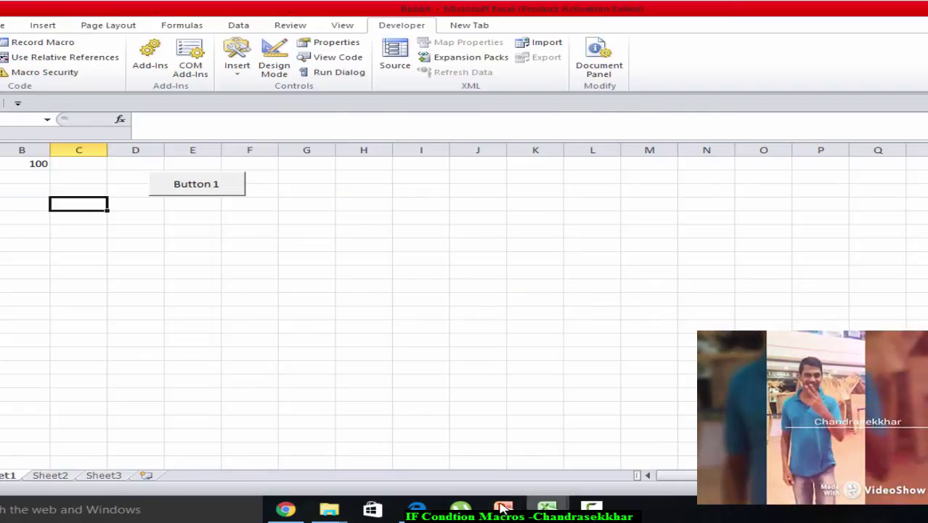
{"action": "left_click", "coordinate": [503, 508]}
{"action": "left_click", "coordinate": [368, 314]}
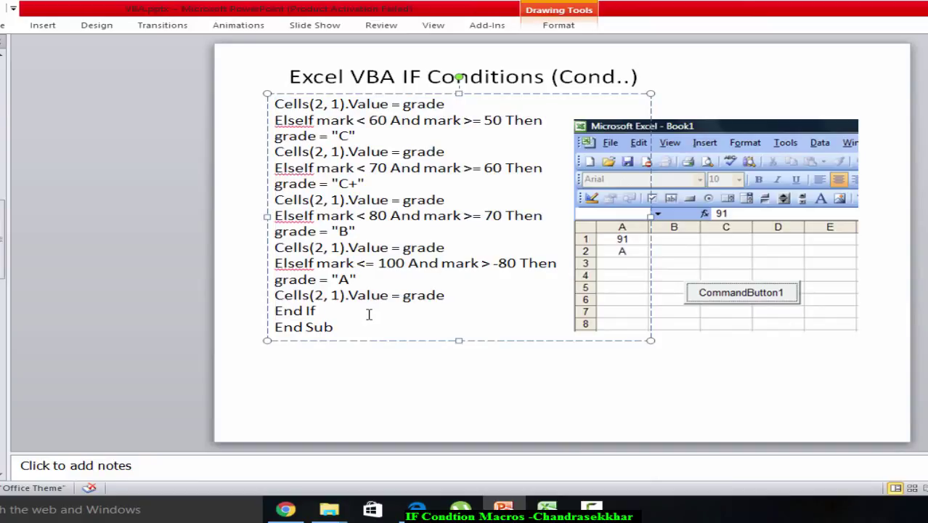
{"action": "key", "text": "Return"}
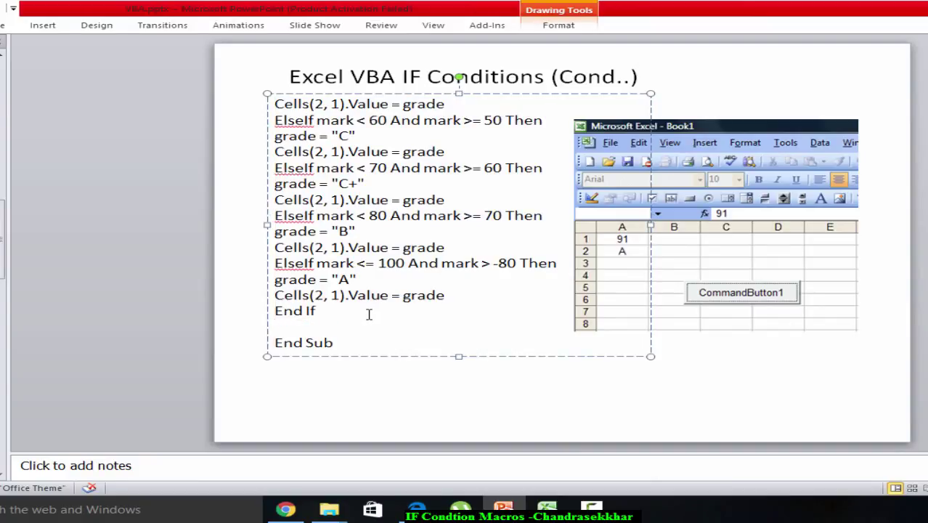
{"action": "key", "text": "Return"}
{"action": "key", "text": "ctrl+v"}
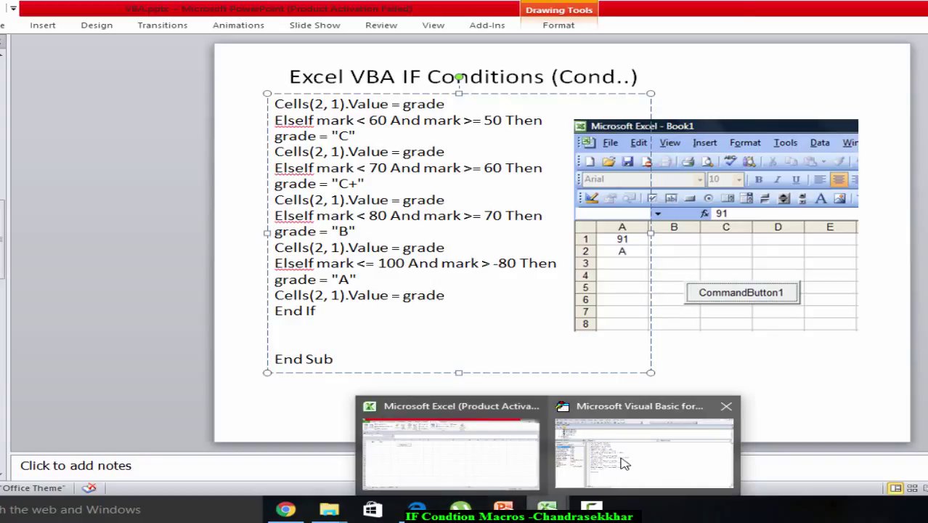
{"action": "mouse_move", "coordinate": [548, 509]}
{"action": "left_click", "coordinate": [624, 463]}
Paste the remaining ElseIf grade branches below grade = "C-" and remove the empty line there.
{"action": "key", "text": "Return"}
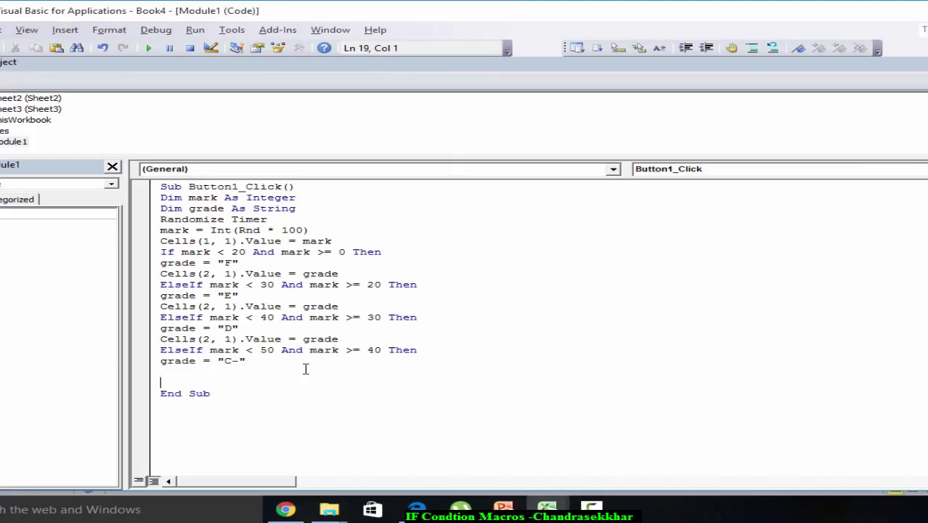
{"action": "key", "text": "ctrl+v"}
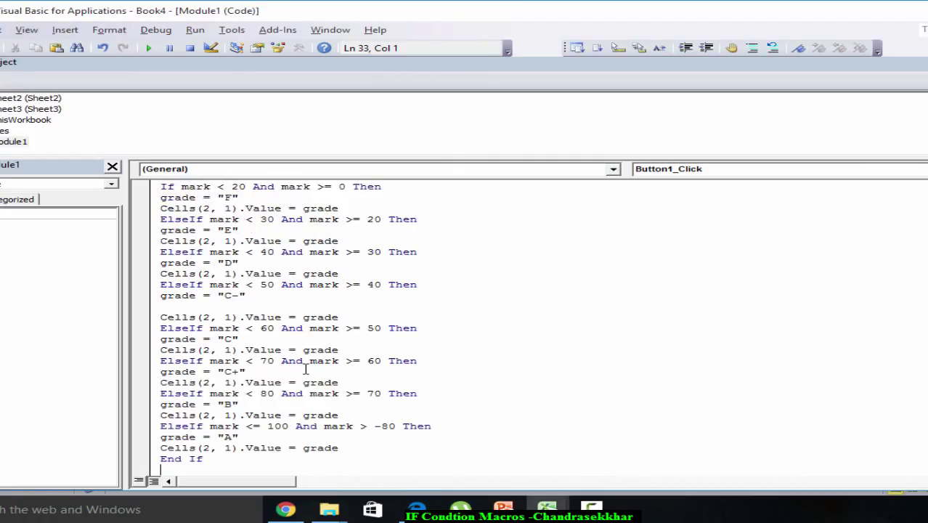
{"action": "scroll", "coordinate": [299, 361], "scroll_direction": "up", "scroll_amount": 1}
{"action": "scroll", "coordinate": [299, 361], "scroll_direction": "up", "scroll_amount": 1}
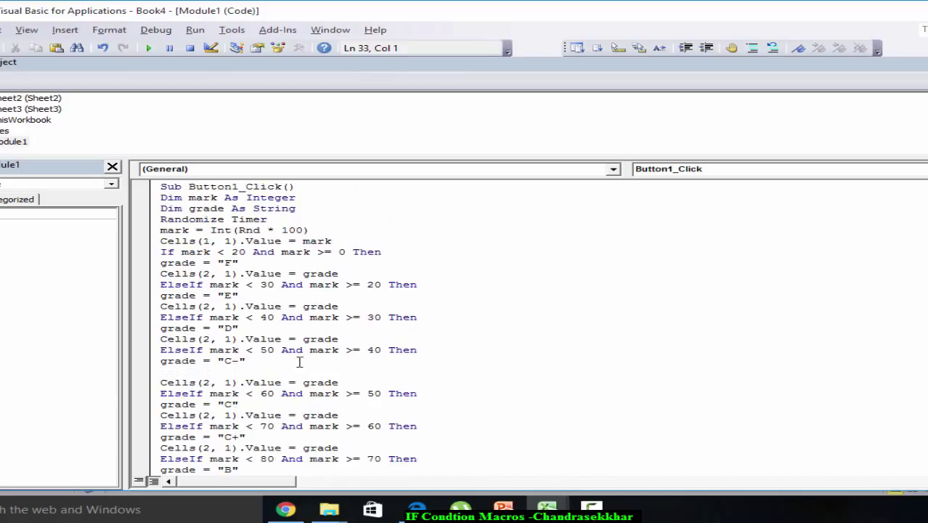
{"action": "left_click", "coordinate": [243, 372]}
{"action": "key", "text": "BackSpace"}
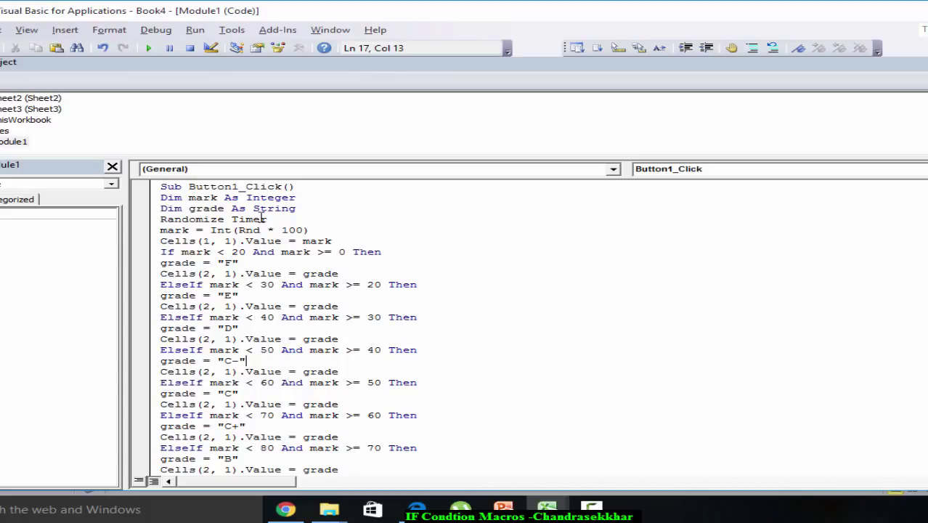
Point out the Dim mark As Integer and Randomize Timer lines.
{"action": "left_click", "coordinate": [295, 198]}
{"action": "left_click_drag", "start_coordinate": [274, 219], "coordinate": [160, 219]}
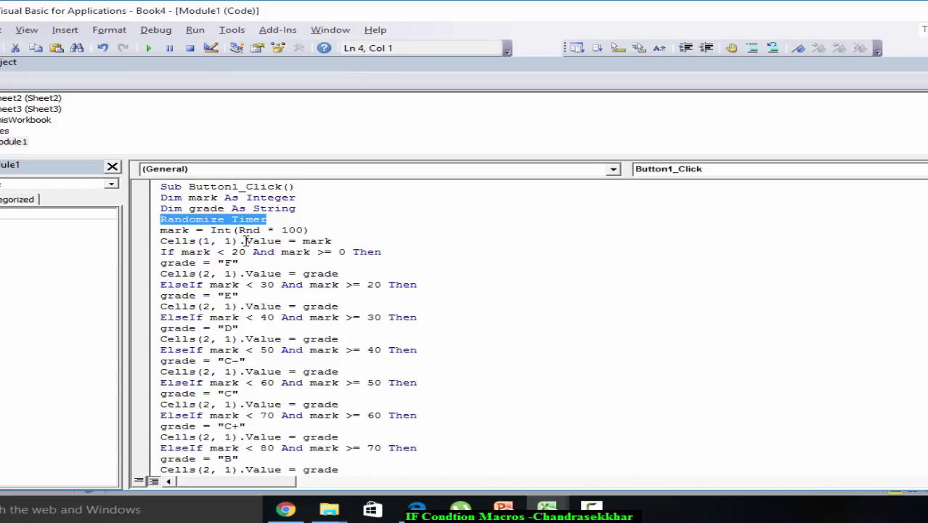
{"action": "left_click", "coordinate": [225, 208]}
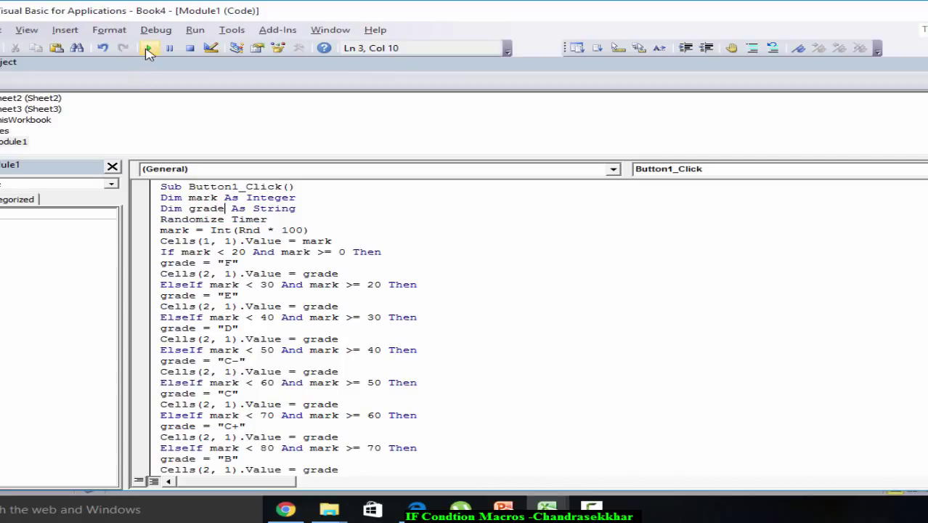
Run the grade macro from the VBA editor.
{"action": "left_click", "coordinate": [151, 48]}
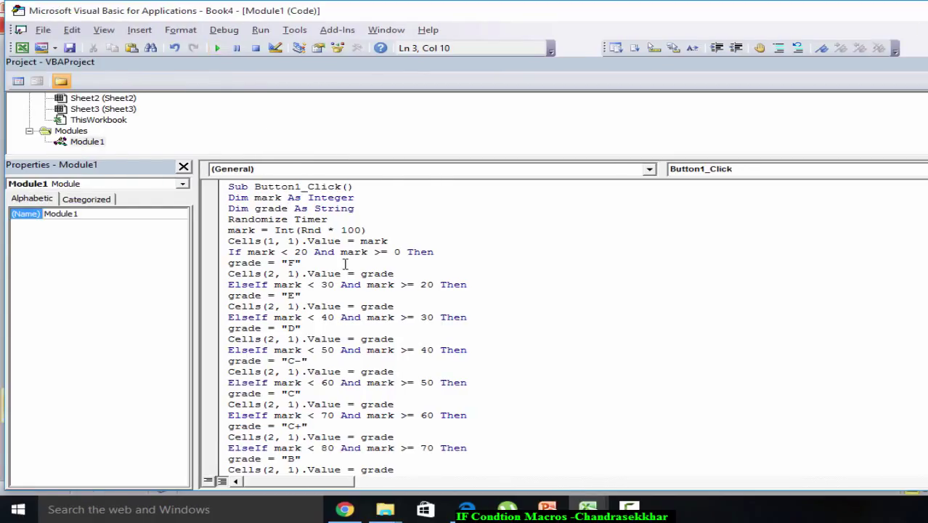
{"action": "left_click", "coordinate": [345, 262]}
{"action": "left_click", "coordinate": [617, 513]}
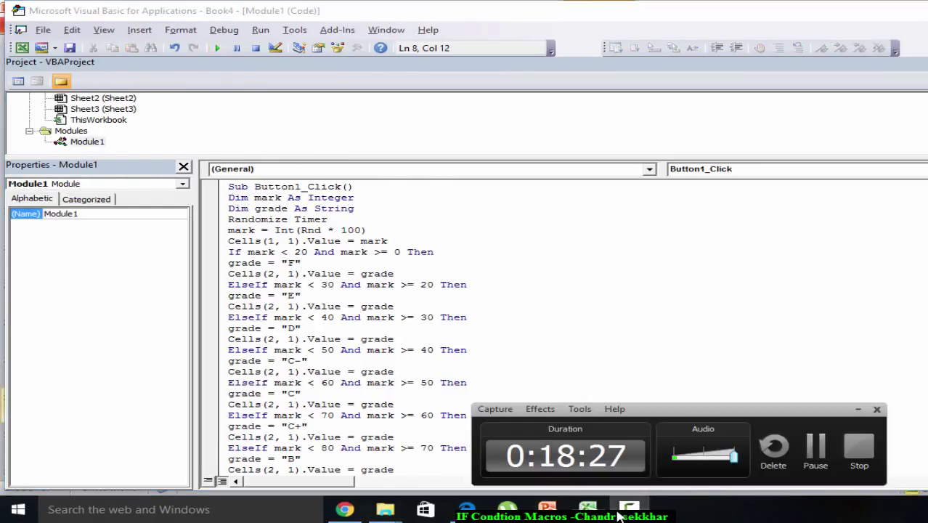
Enter the mark 46 in cell A1 of the Excel worksheet.
{"action": "left_click", "coordinate": [428, 442]}
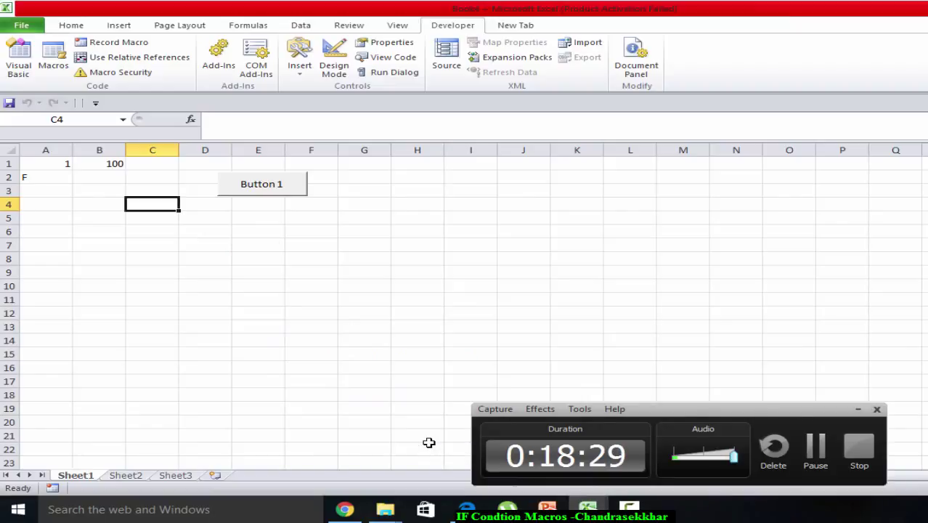
{"action": "left_click", "coordinate": [270, 283]}
{"action": "left_click", "coordinate": [166, 228]}
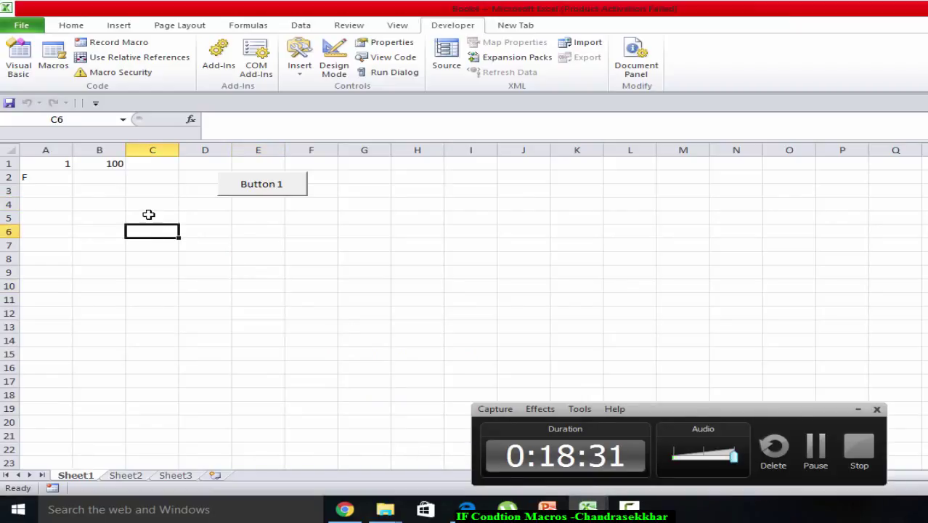
{"action": "left_click", "coordinate": [140, 193]}
{"action": "left_click", "coordinate": [91, 179]}
{"action": "left_click", "coordinate": [52, 174]}
{"action": "left_click", "coordinate": [52, 165]}
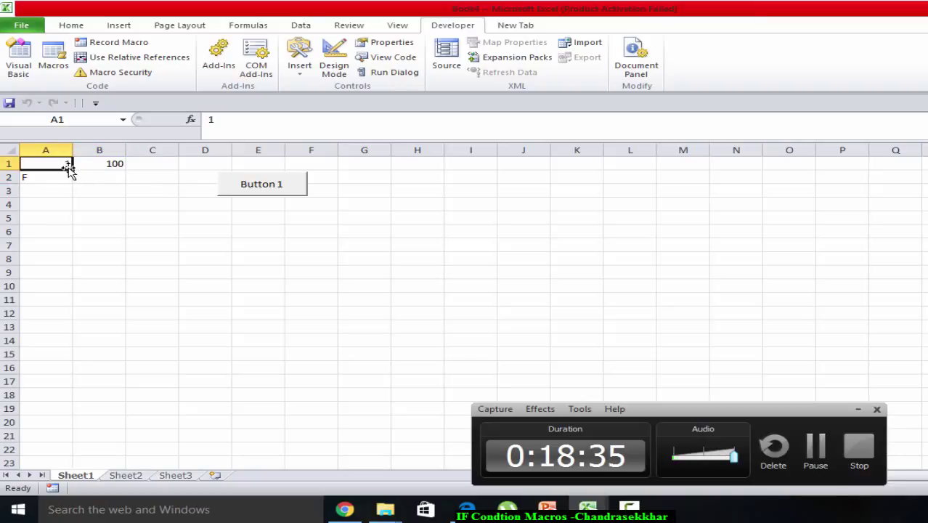
{"action": "type", "text": "46"}
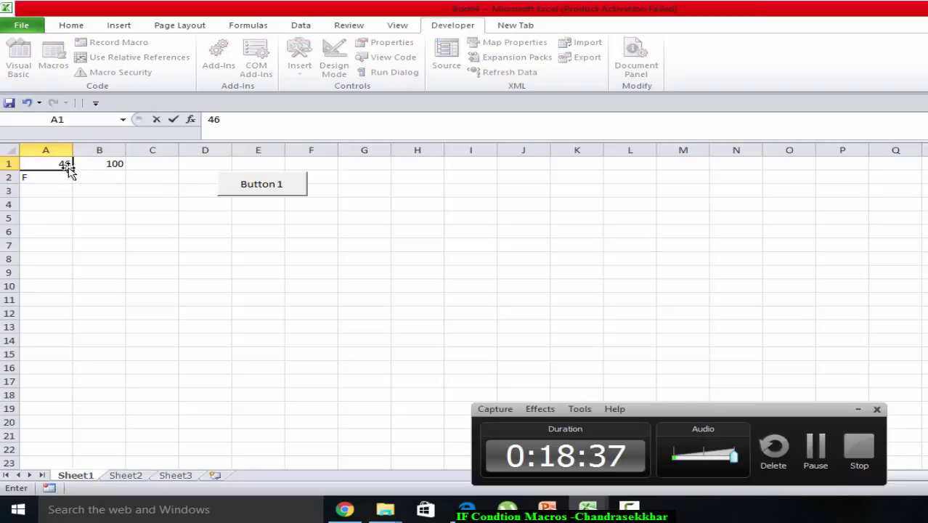
{"action": "left_click", "coordinate": [101, 247]}
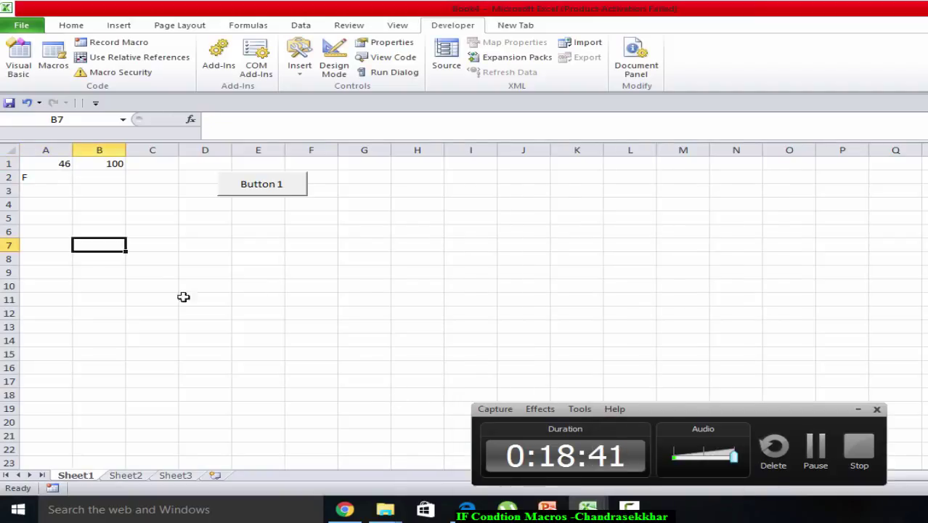
{"action": "key", "text": "Down"}
{"action": "key", "text": "Right"}
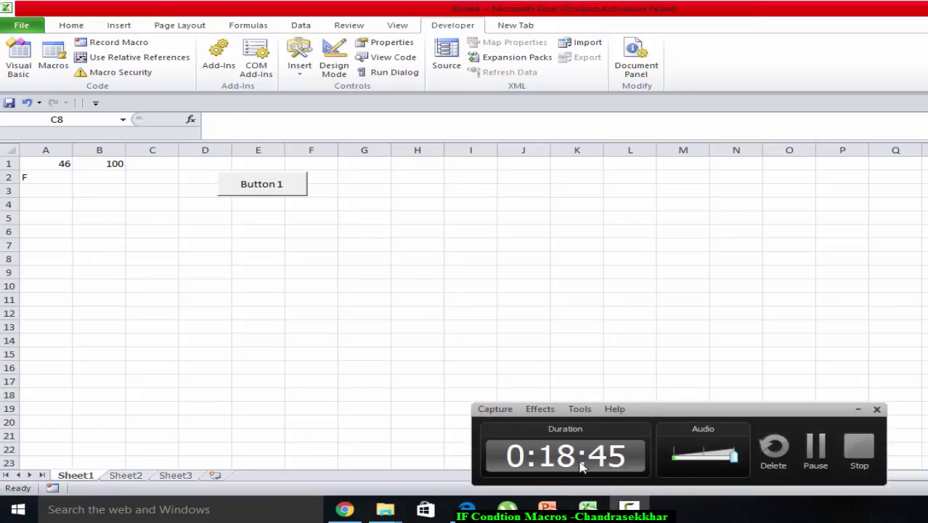
{"action": "left_click", "coordinate": [876, 408]}
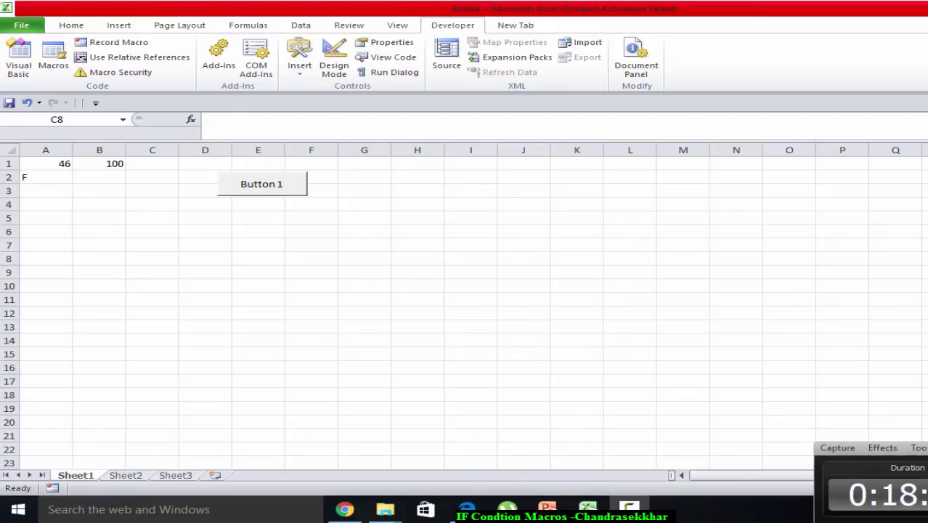
Run the grade macro again and check that A1 shows 37 and A2 shows D.
{"action": "left_click", "coordinate": [599, 436]}
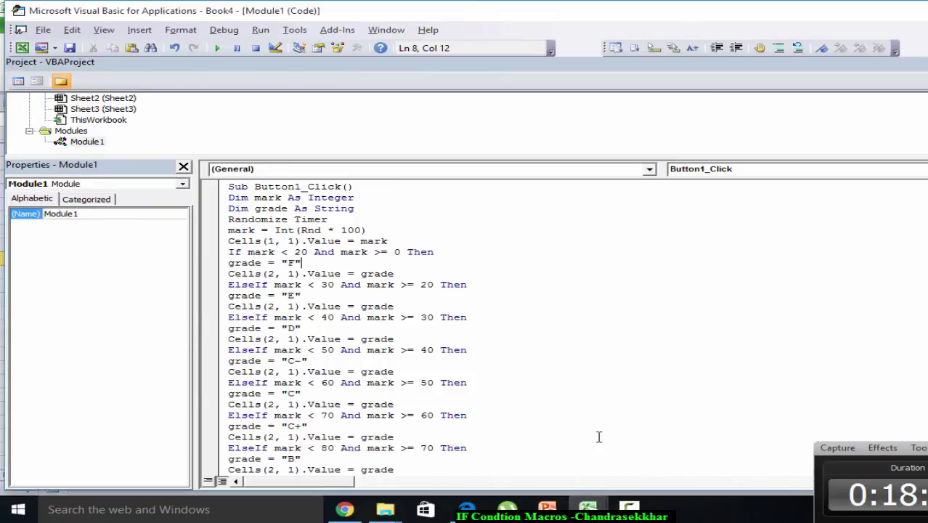
{"action": "left_click", "coordinate": [396, 305]}
{"action": "left_click", "coordinate": [225, 46]}
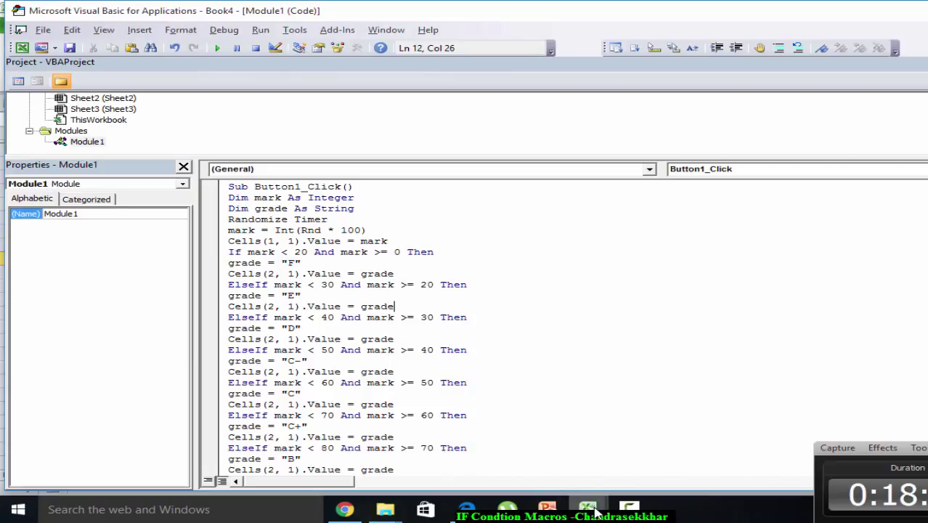
{"action": "left_click", "coordinate": [531, 456]}
{"action": "left_click", "coordinate": [167, 271]}
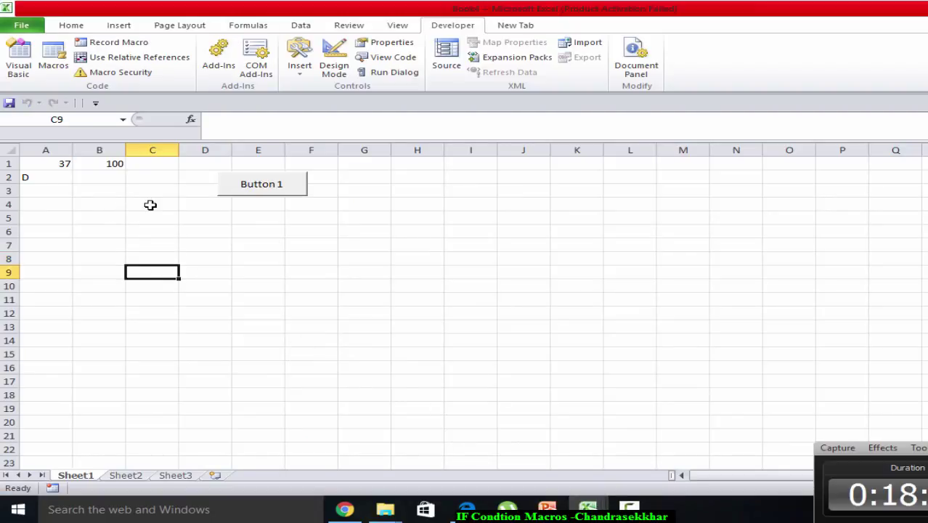
Clear the 100 from B1 and run the grade macro.
{"action": "left_click", "coordinate": [99, 166]}
{"action": "key", "text": "Delete"}
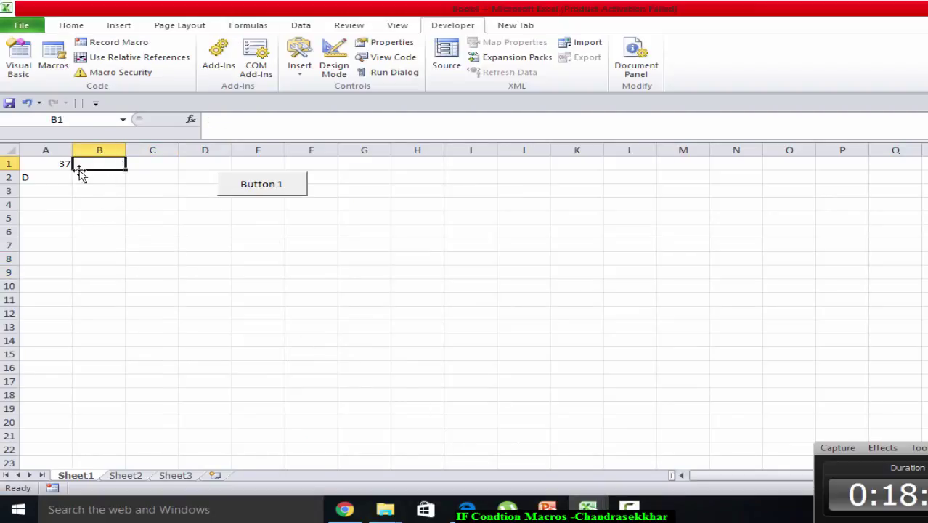
{"action": "left_click", "coordinate": [188, 218]}
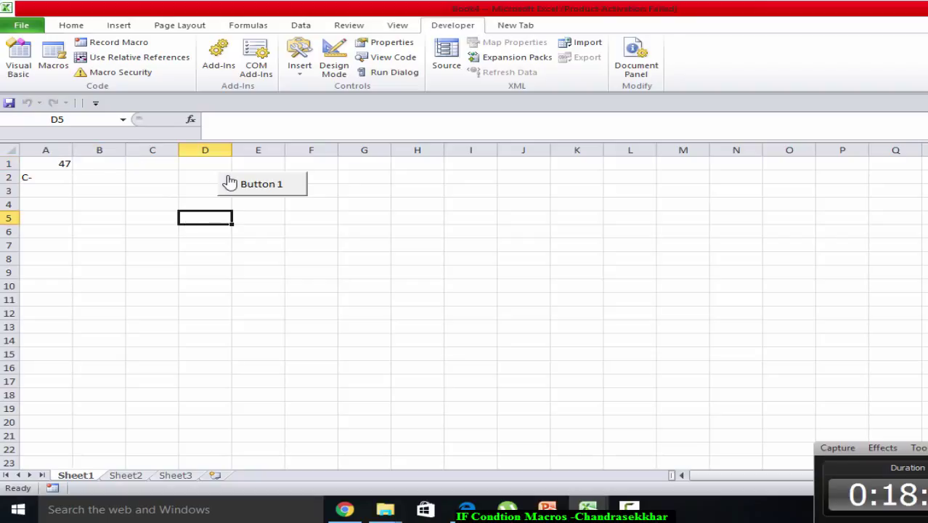
Enter the mark 56 in A1 and go back to the macro code.
{"action": "left_click", "coordinate": [44, 162]}
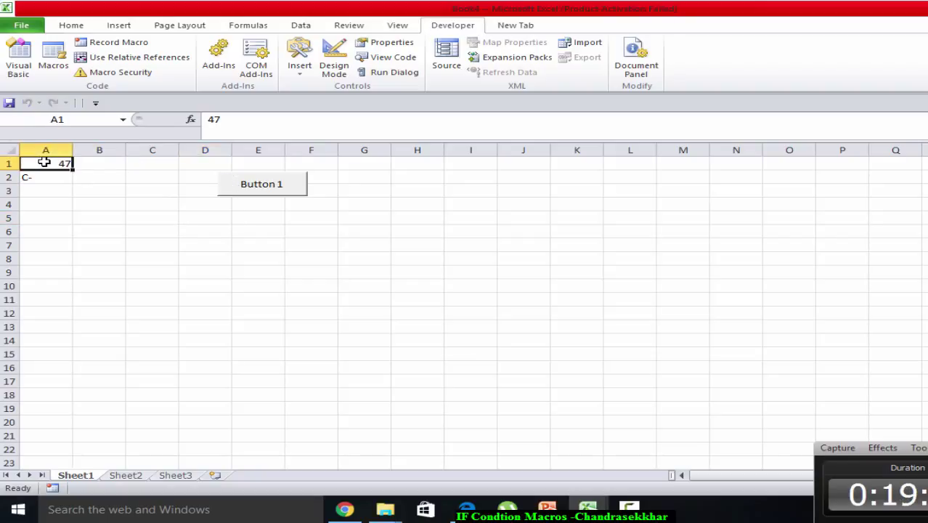
{"action": "type", "text": "56"}
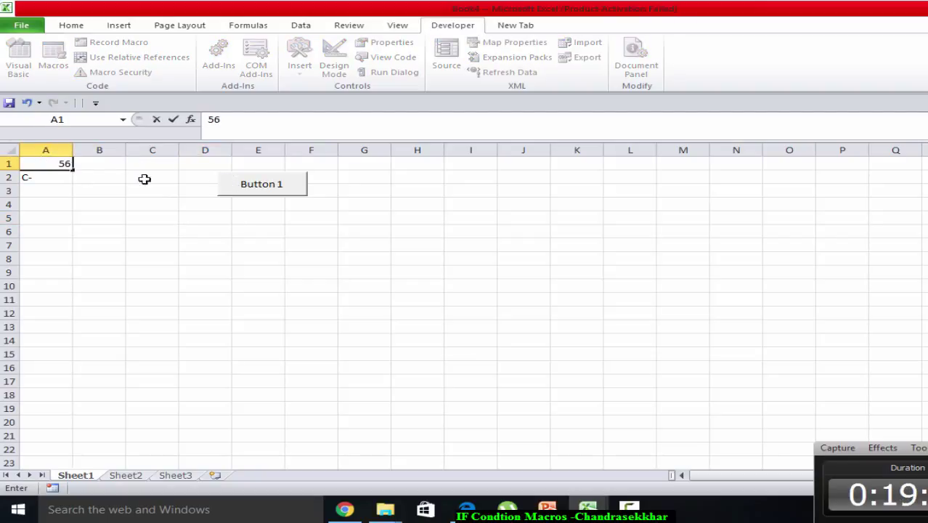
{"action": "left_click", "coordinate": [272, 192]}
{"action": "left_click", "coordinate": [110, 201]}
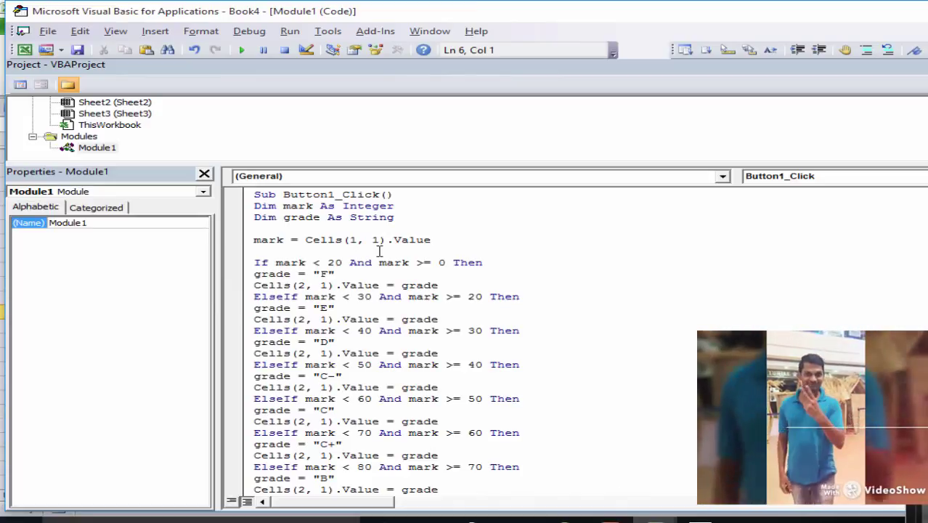
Delete the empty line above the If check, then review the grade A and B assignments.
{"action": "key", "text": "BackSpace"}
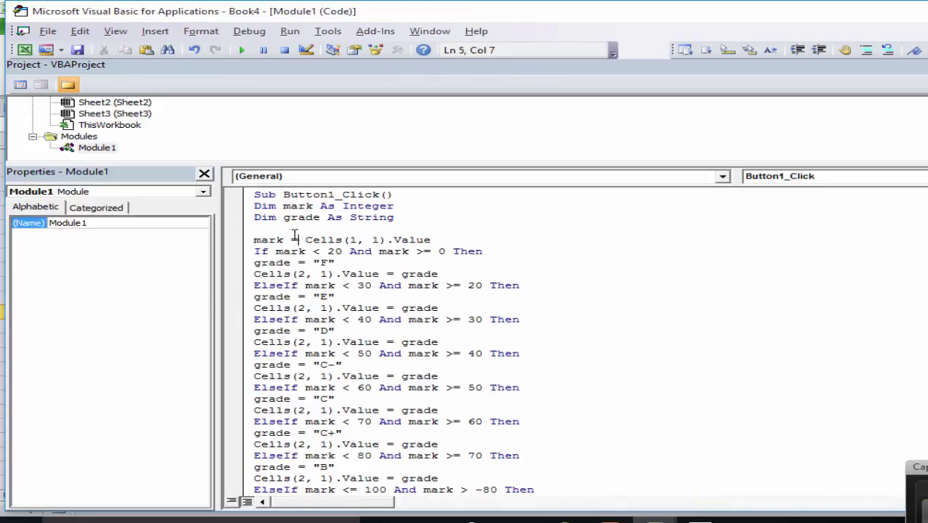
{"action": "scroll", "coordinate": [316, 291], "scroll_direction": "down", "scroll_amount": 2}
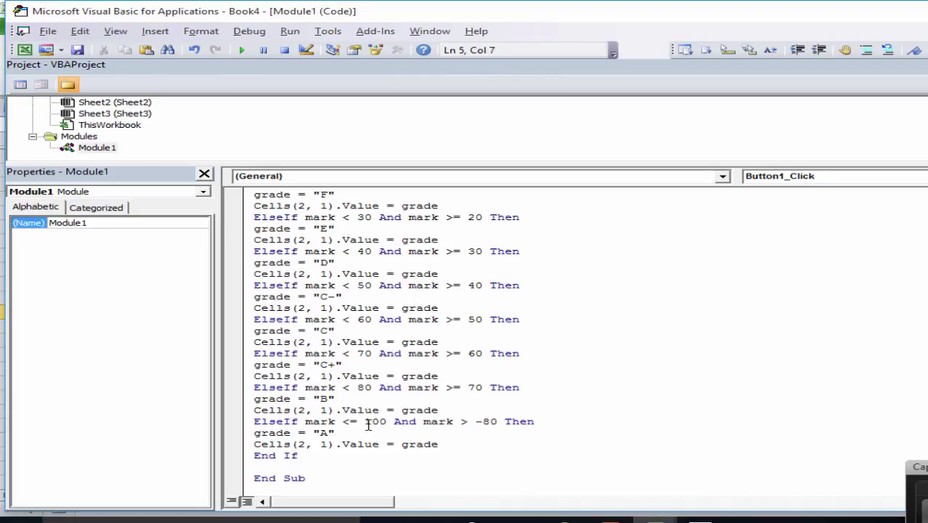
{"action": "left_click_drag", "start_coordinate": [328, 433], "coordinate": [298, 433]}
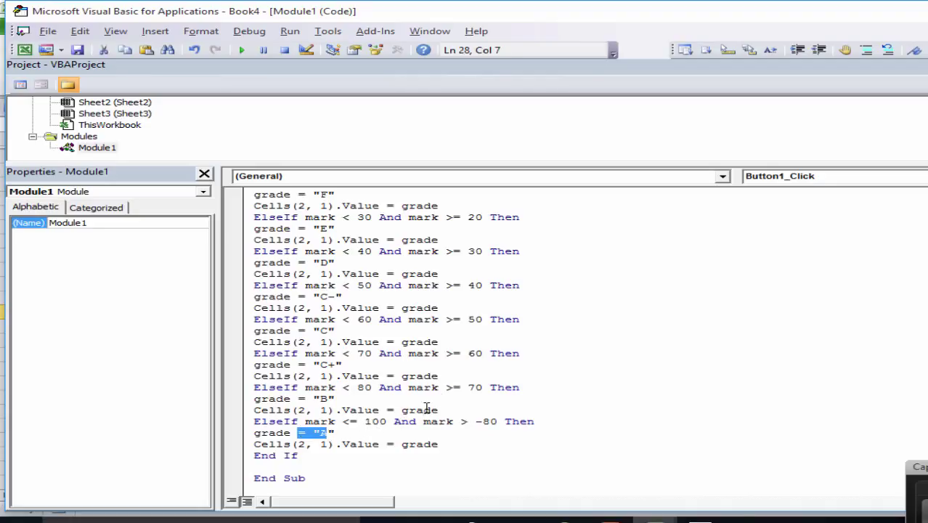
{"action": "mouse_move", "coordinate": [478, 389]}
{"action": "left_mouse_down"}
{"action": "mouse_move", "coordinate": [348, 389]}
{"action": "mouse_move", "coordinate": [297, 401]}
{"action": "left_mouse_up"}
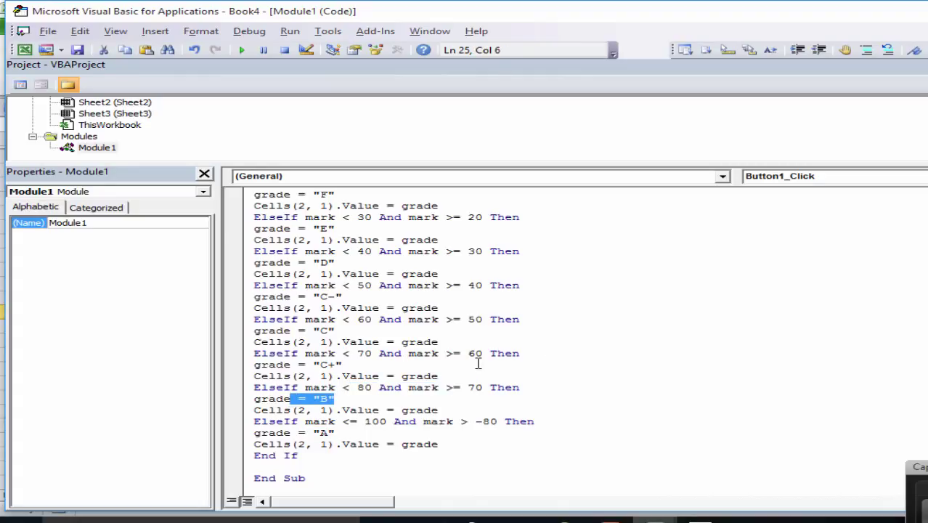
Review the 60–70, 50–60 and 30–40 conditions and the C and C- grade values.
{"action": "left_click_drag", "start_coordinate": [482, 354], "coordinate": [299, 367]}
{"action": "left_click_drag", "start_coordinate": [487, 318], "coordinate": [352, 317]}
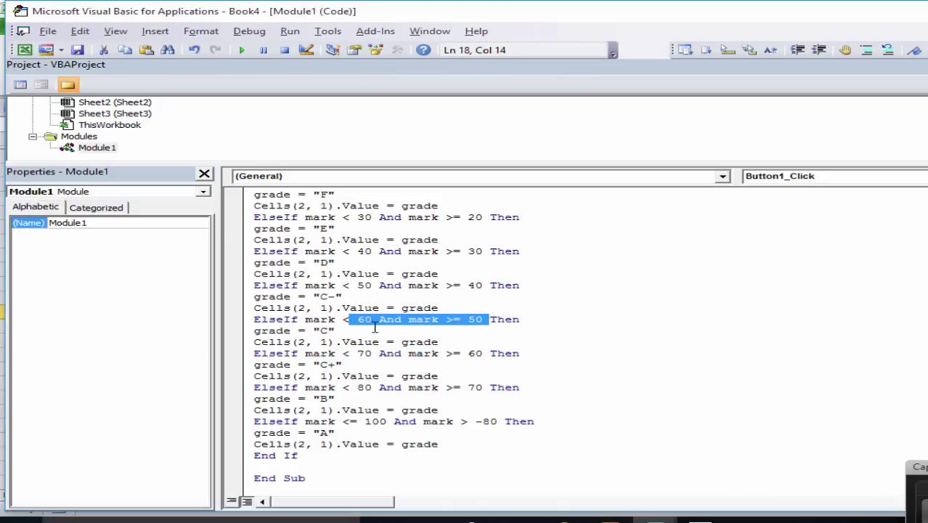
{"action": "left_click_drag", "start_coordinate": [347, 334], "coordinate": [314, 331]}
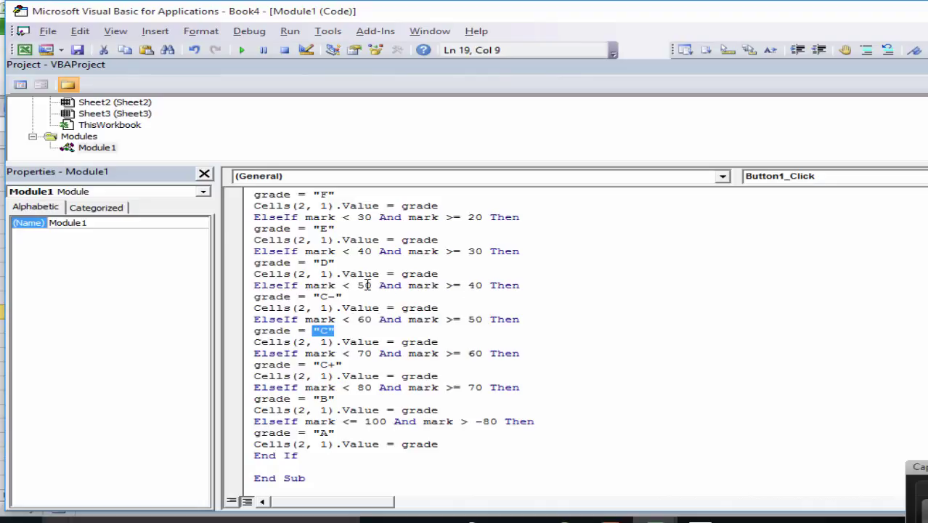
{"action": "left_click_drag", "start_coordinate": [342, 297], "coordinate": [305, 297]}
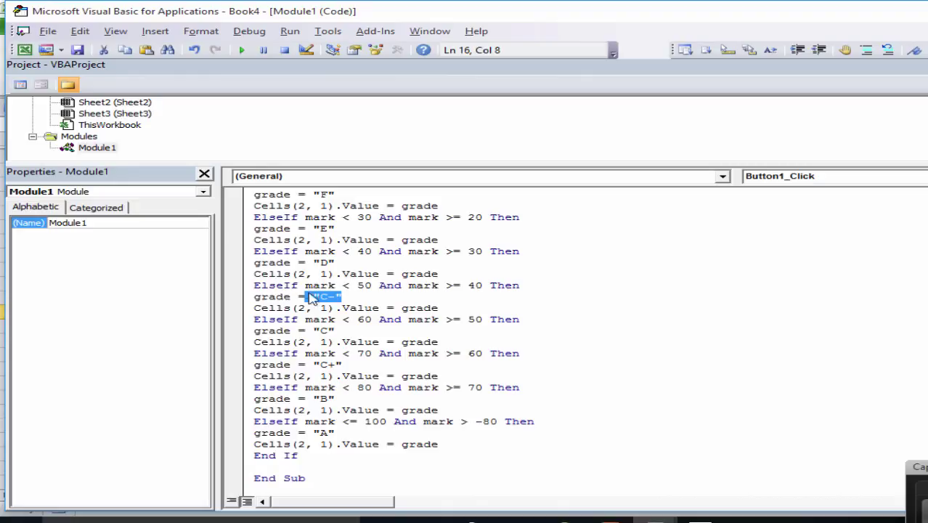
{"action": "left_click_drag", "start_coordinate": [344, 253], "coordinate": [476, 253]}
{"action": "mouse_move", "coordinate": [358, 273]}
{"action": "left_mouse_down"}
{"action": "mouse_move", "coordinate": [307, 273]}
{"action": "mouse_move", "coordinate": [335, 262]}
{"action": "left_mouse_up"}
{"action": "left_click", "coordinate": [390, 227]}
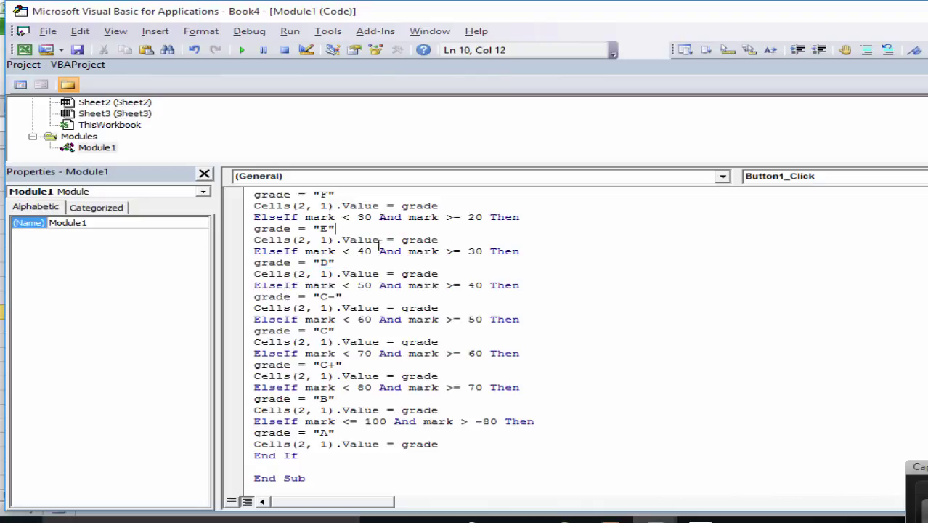
{"action": "scroll", "coordinate": [390, 227], "scroll_direction": "up", "scroll_amount": 2}
{"action": "left_click", "coordinate": [364, 274]}
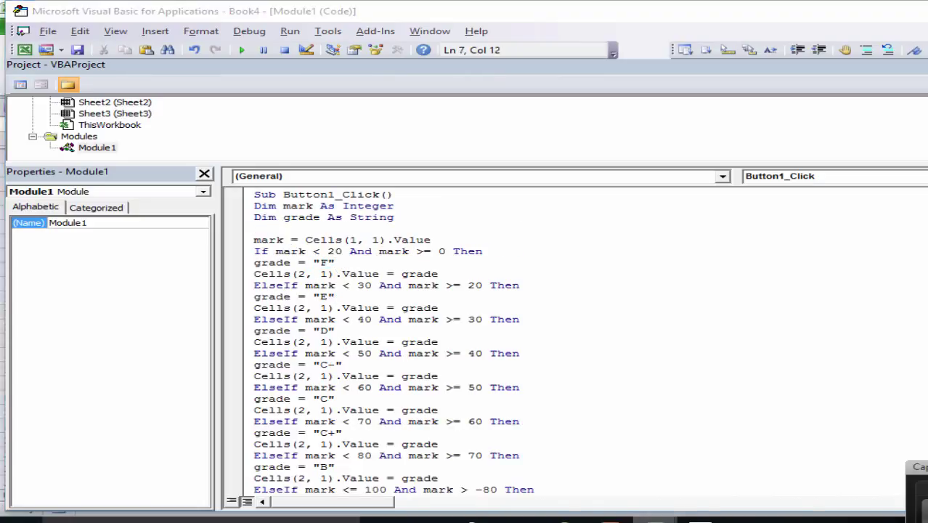
Run the grade macro in Excel for the marks 100, 45 and 9 in A1.
{"action": "left_click", "coordinate": [557, 479]}
{"action": "left_click", "coordinate": [56, 168]}
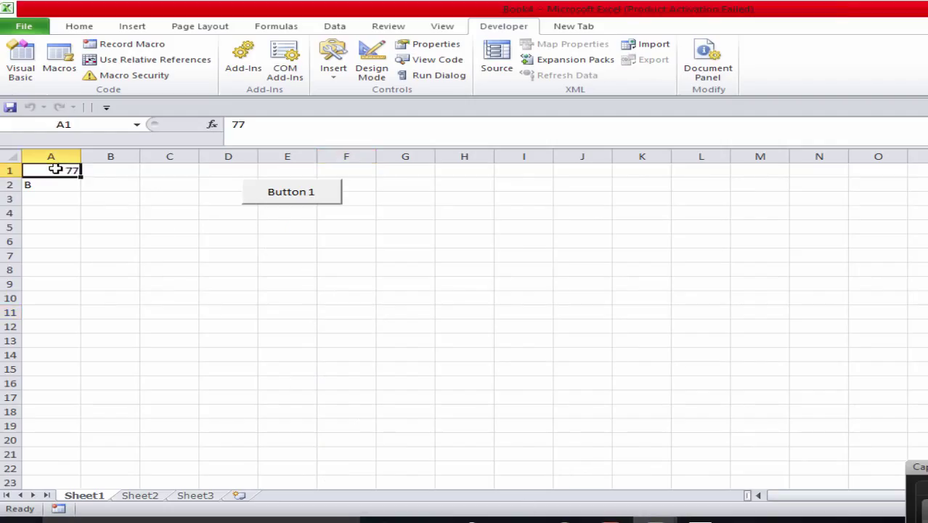
{"action": "type", "text": "100"}
{"action": "left_click", "coordinate": [295, 197]}
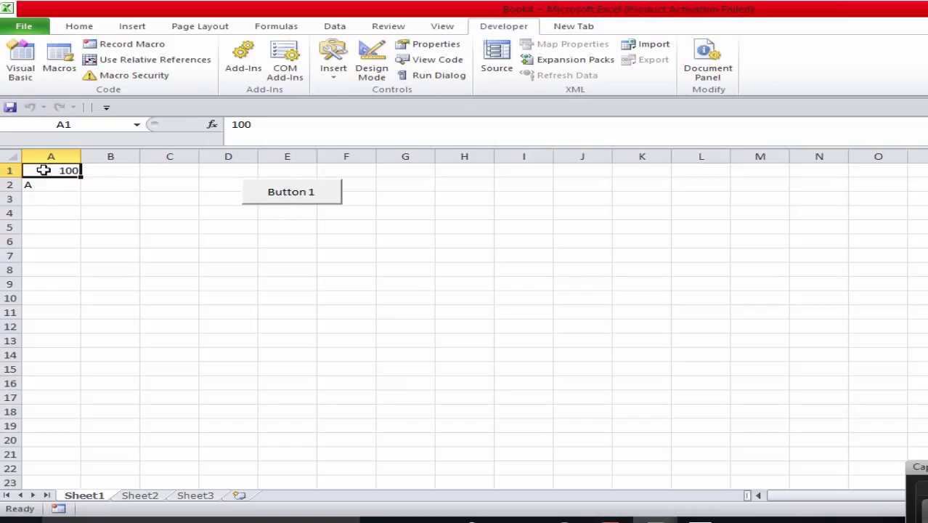
{"action": "type", "text": "45"}
{"action": "left_click", "coordinate": [268, 200]}
{"action": "type", "text": "9"}
{"action": "left_click", "coordinate": [306, 191]}
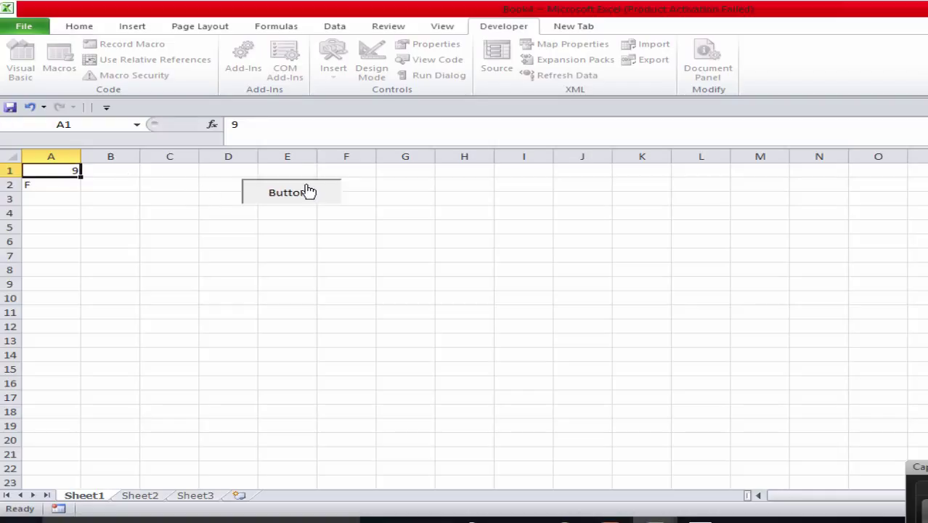
Check the F grade in A2 for the mark 9, then return to the code editor.
{"action": "left_click", "coordinate": [54, 186]}
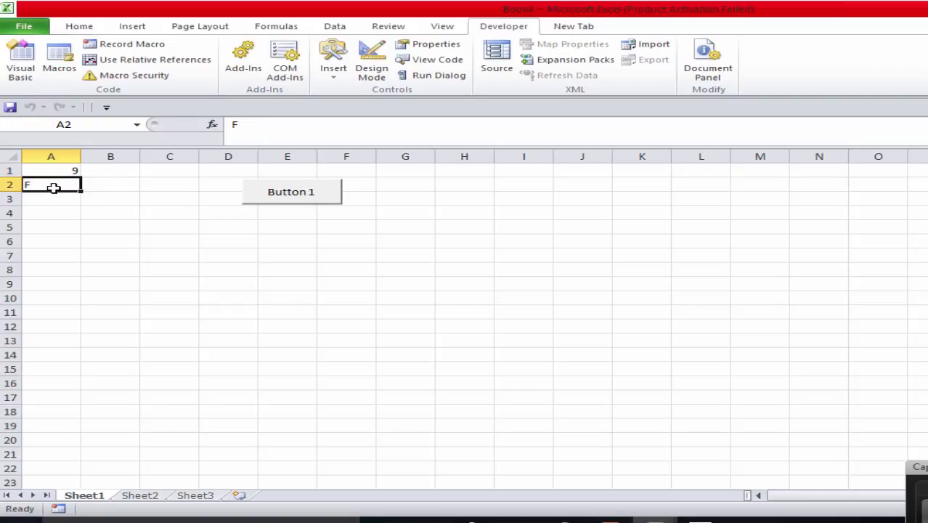
{"action": "left_click", "coordinate": [46, 171]}
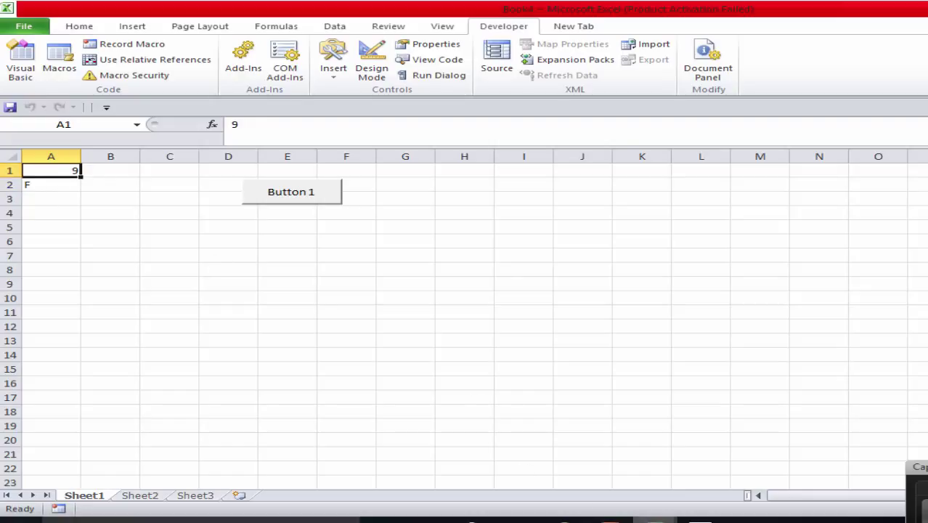
{"action": "left_click", "coordinate": [737, 492]}
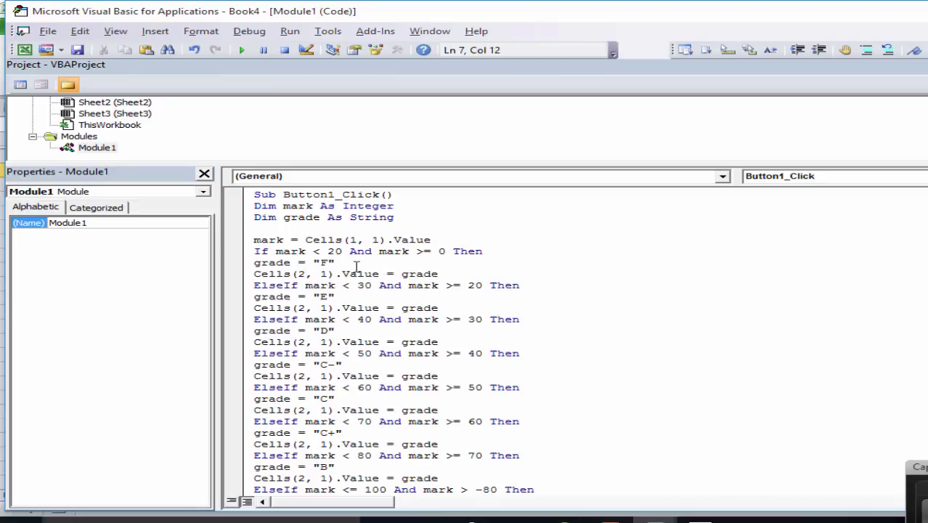
Add a 'MsgBox grade' line after grade = "F" and return to the Excel sheet.
{"action": "key", "text": "Return"}
{"action": "key", "text": "Return"}
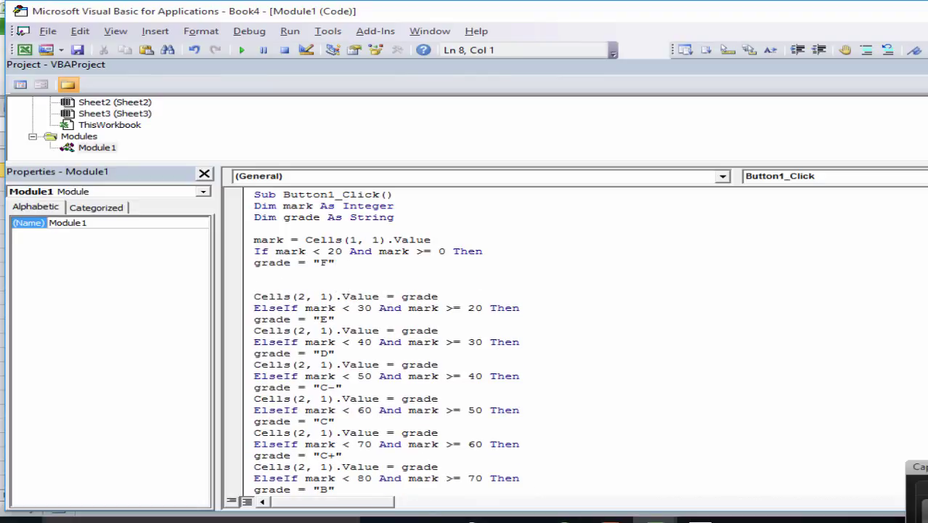
{"action": "type", "text": "Ma"}
{"action": "type", "text": "sg"}
{"action": "key", "text": "BackSpace"}
{"action": "key", "text": "BackSpace"}
{"action": "type", "text": "sgbox "}
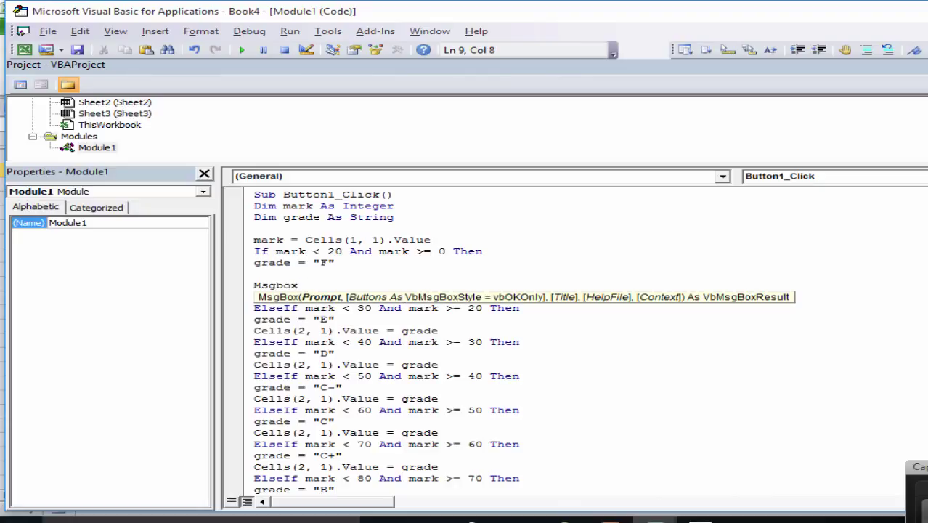
{"action": "type", "text": "grad"}
{"action": "type", "text": "e"}
{"action": "key", "text": "Return"}
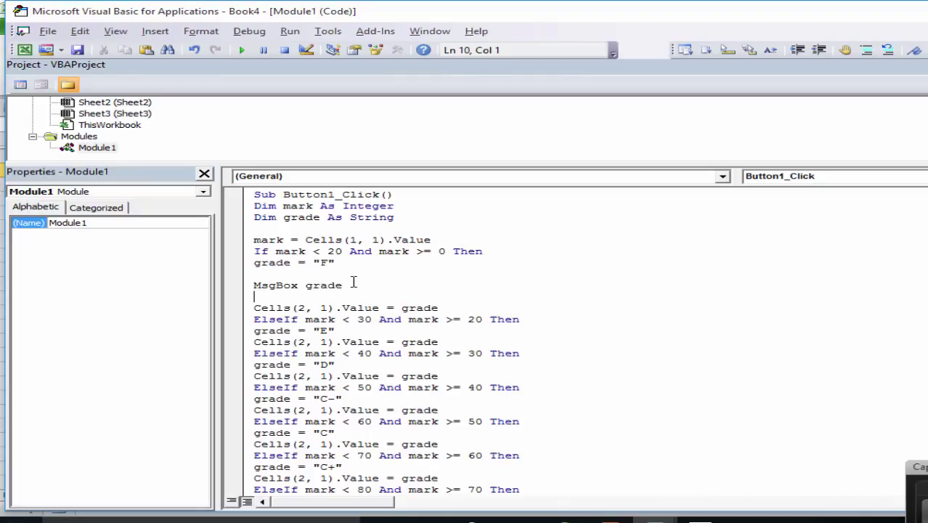
{"action": "left_click", "coordinate": [342, 273]}
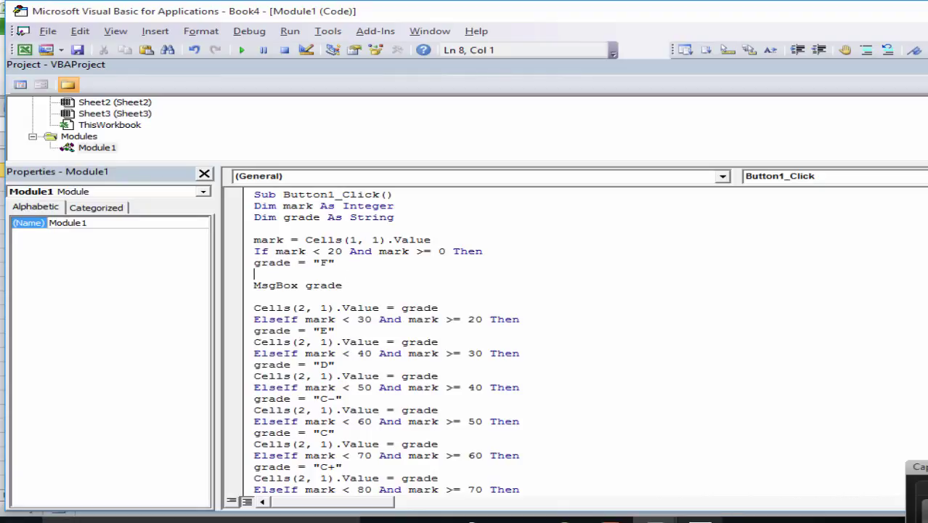
{"action": "left_click", "coordinate": [698, 519]}
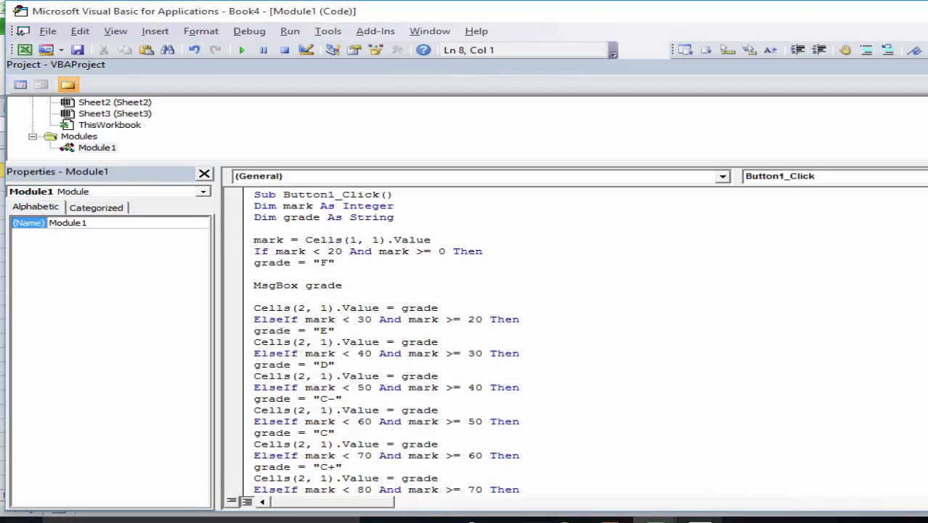
{"action": "left_click", "coordinate": [592, 482]}
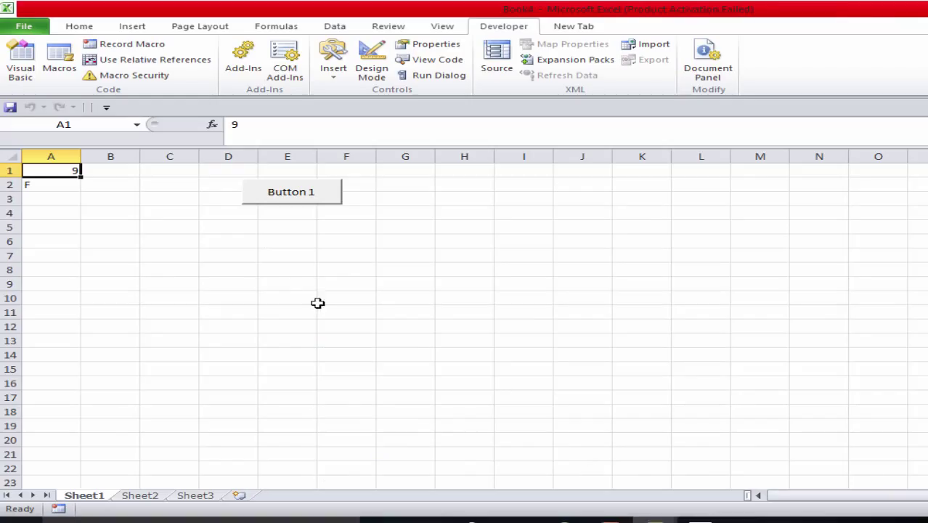
Run Button 1 for the mark 9, dismiss the F grade message, and return to the VBA editor.
{"action": "left_click", "coordinate": [159, 252]}
{"action": "left_click", "coordinate": [276, 202]}
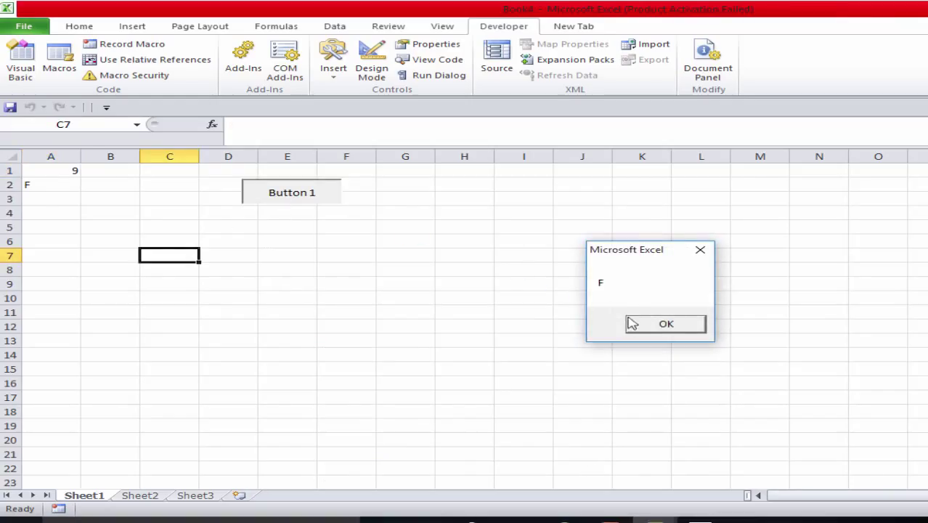
{"action": "left_click", "coordinate": [659, 323]}
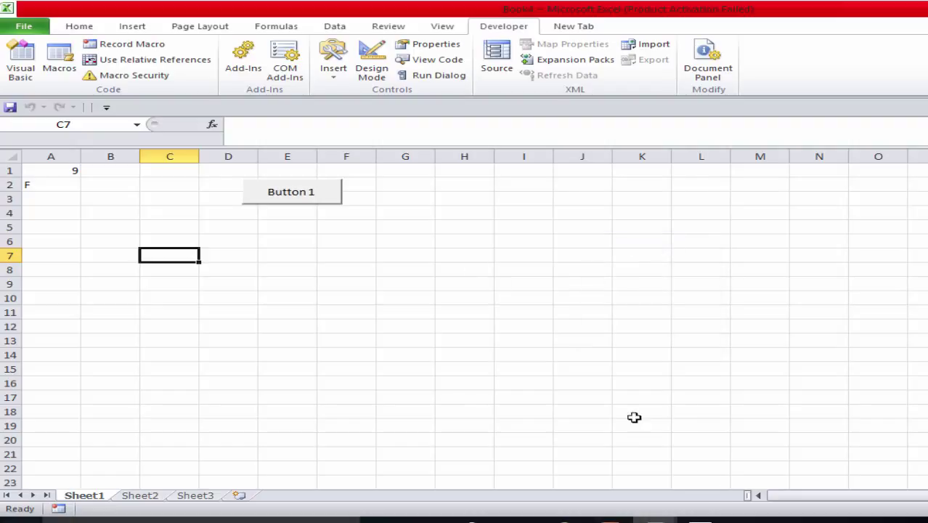
{"action": "left_click", "coordinate": [654, 516]}
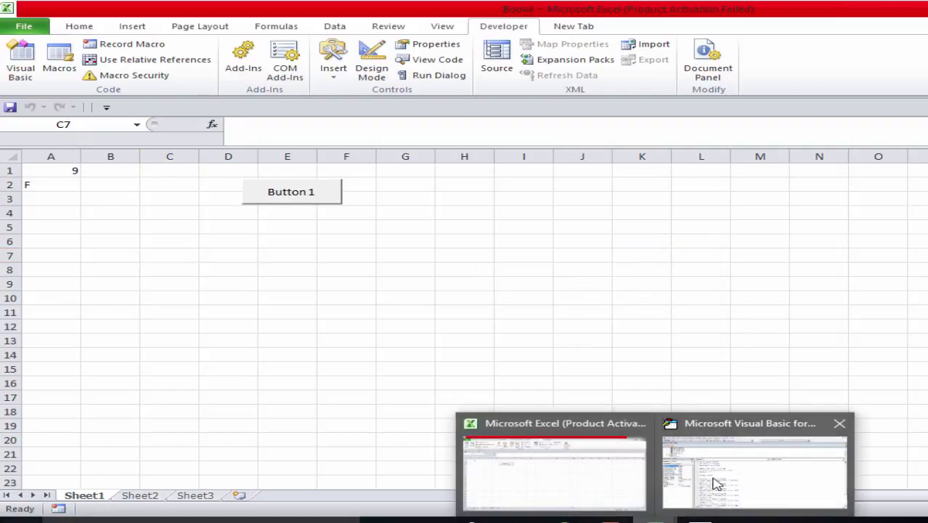
{"action": "left_click", "coordinate": [715, 487]}
Copy the MsgBox grade line and paste it after the E grade assignment.
{"action": "left_click_drag", "start_coordinate": [338, 262], "coordinate": [254, 265]}
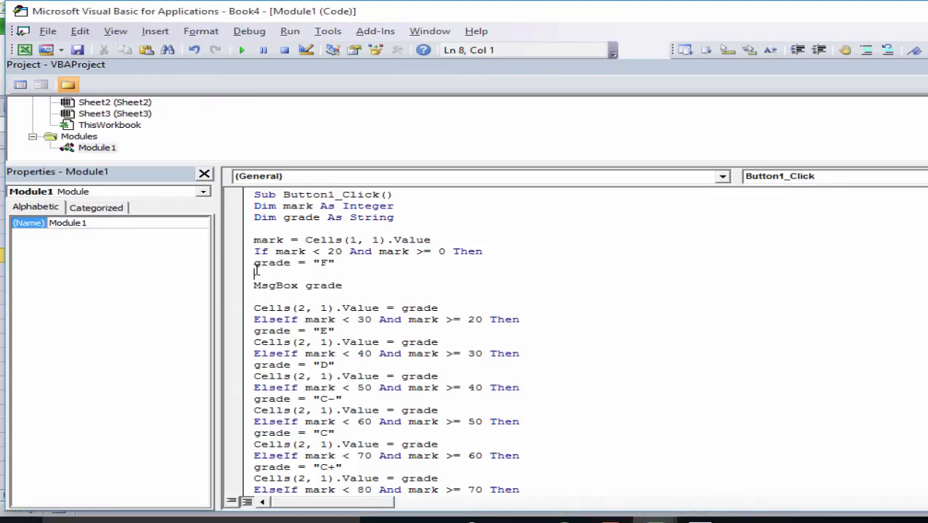
{"action": "right_click", "coordinate": [277, 268]}
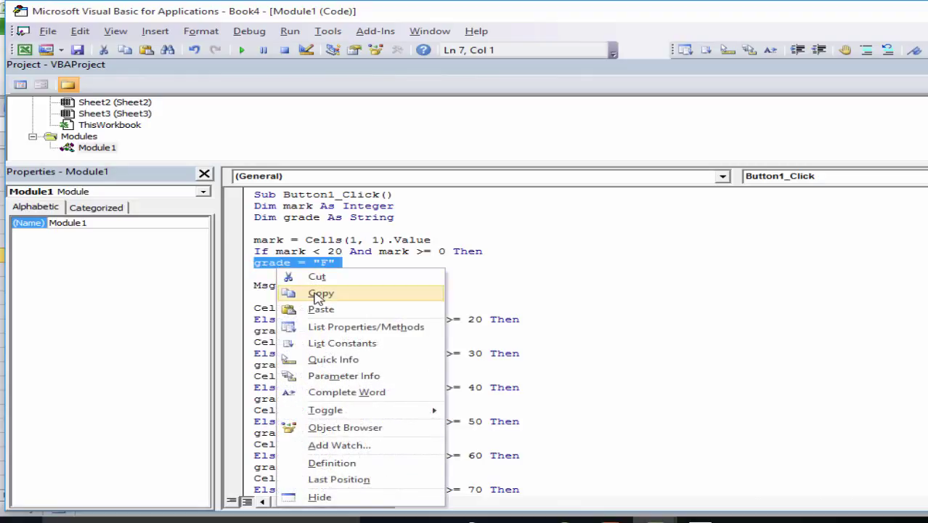
{"action": "left_click", "coordinate": [316, 294]}
{"action": "left_click", "coordinate": [530, 319]}
{"action": "key", "text": "Return"}
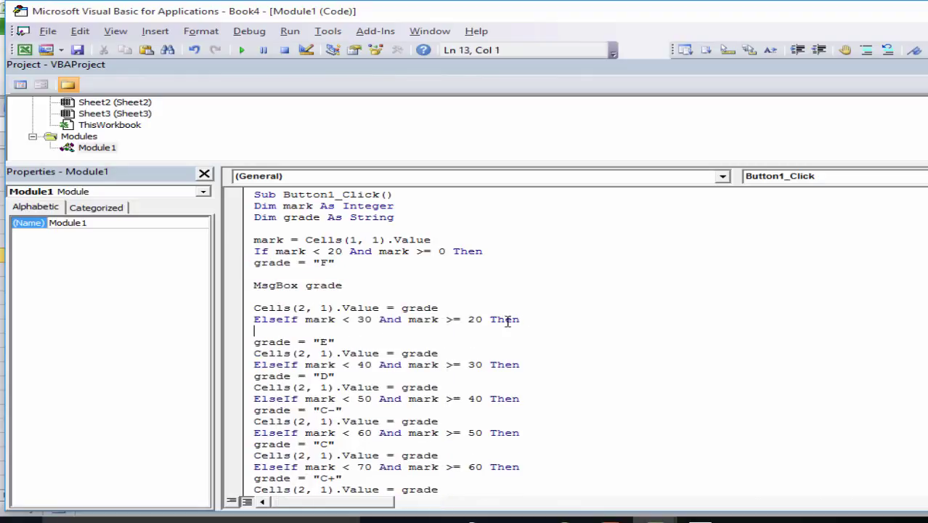
{"action": "left_click", "coordinate": [360, 344]}
{"action": "key", "text": "Return"}
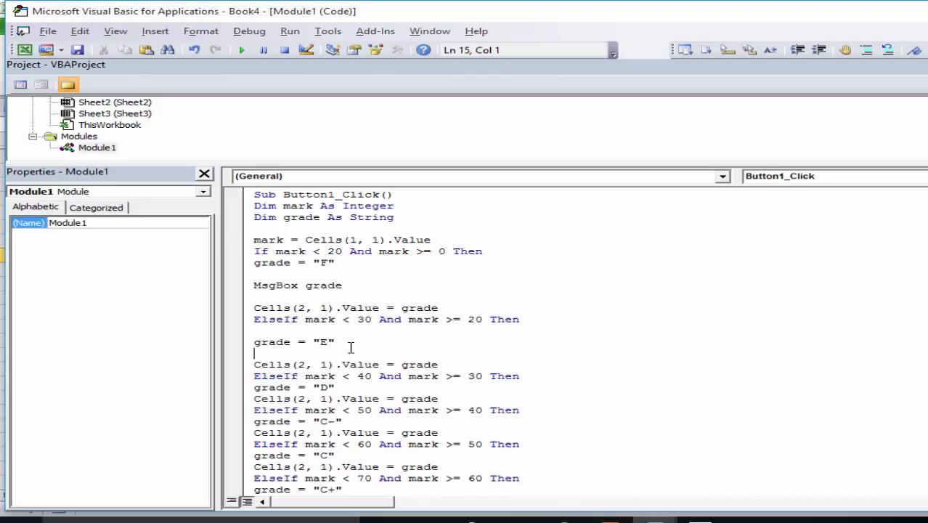
{"action": "key", "text": "ctrl+v"}
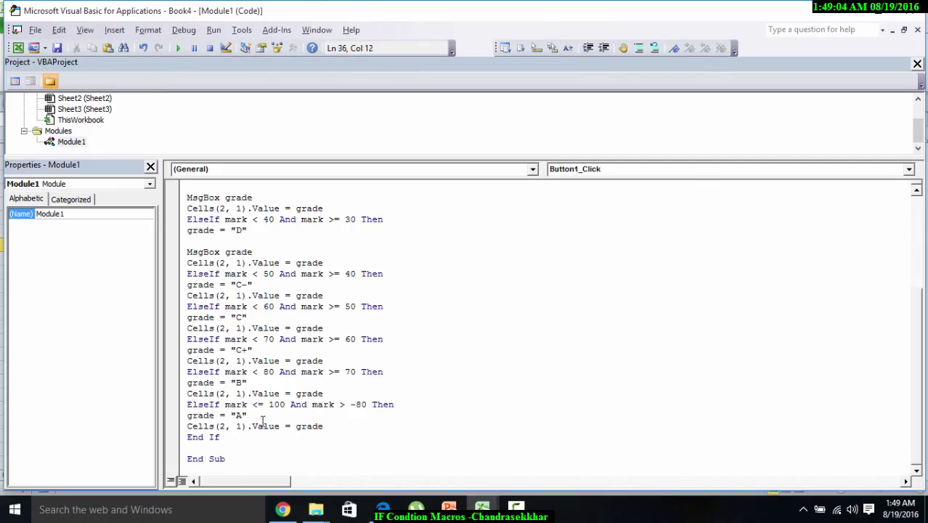
Paste MsgBox grade under the A grade assignment and go back to the Excel sheet.
{"action": "key", "text": "Return"}
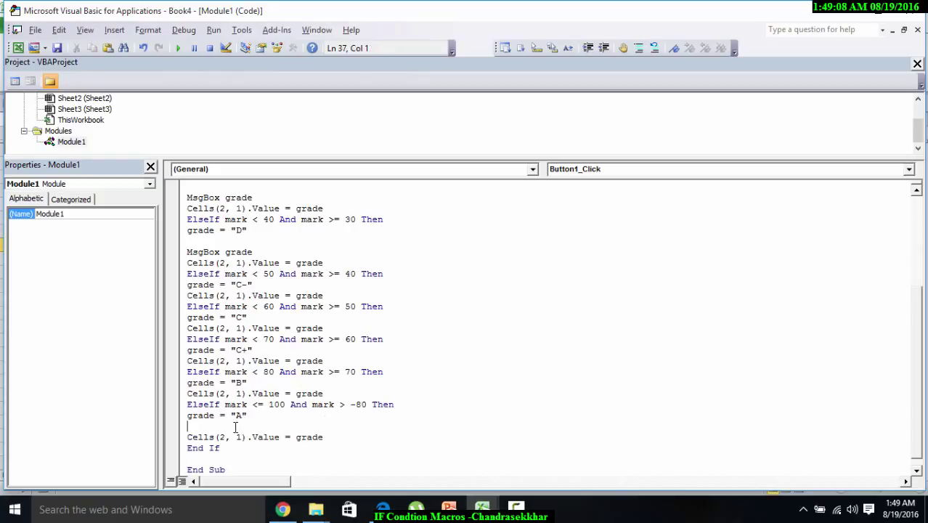
{"action": "key", "text": "ctrl+v"}
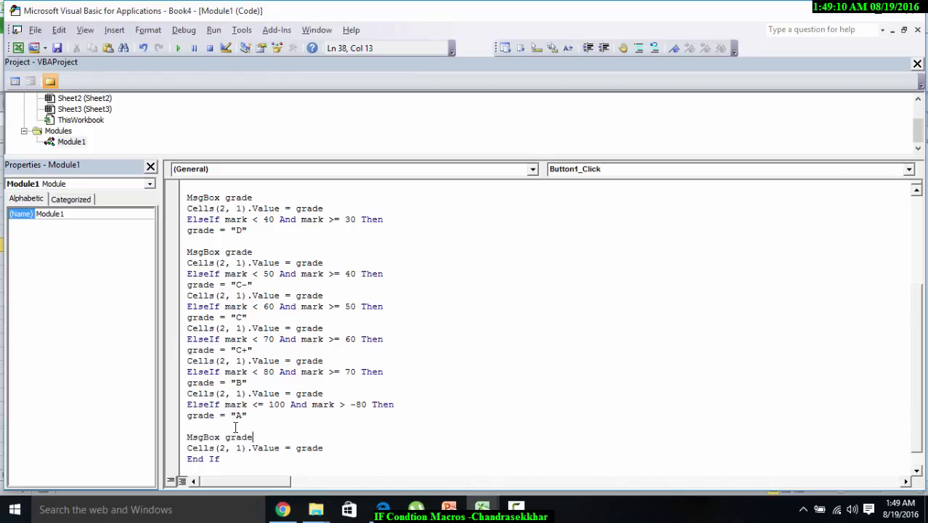
{"action": "left_click", "coordinate": [266, 419]}
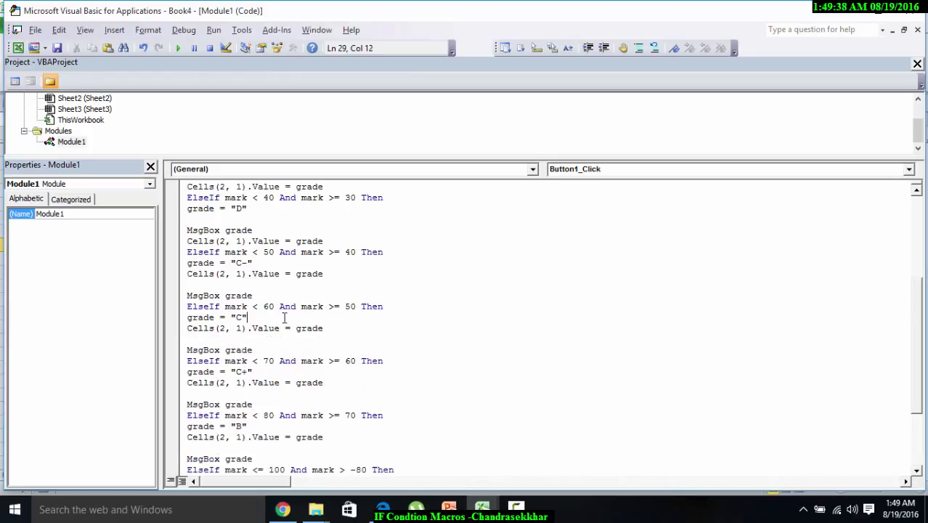
{"action": "left_click", "coordinate": [281, 295]}
{"action": "left_click", "coordinate": [387, 444]}
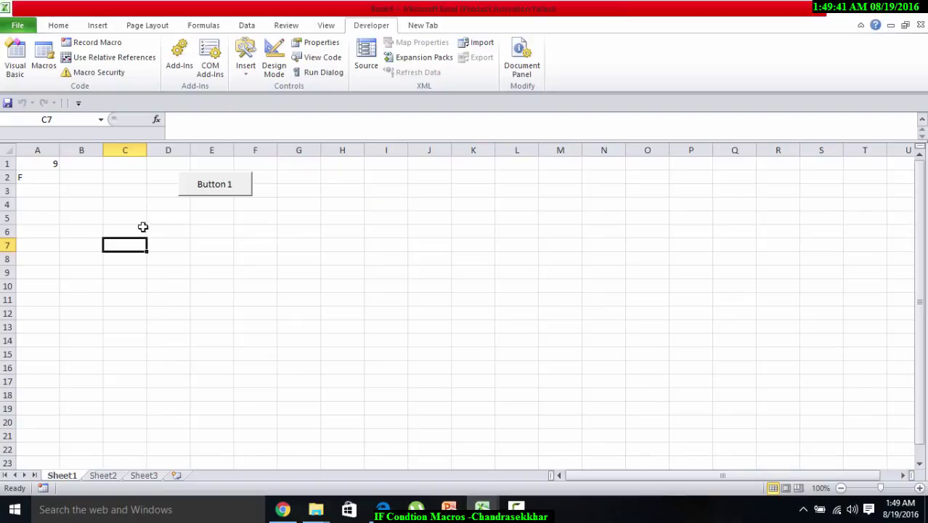
Enter 100 in A1, run Button 1, dismiss the A grade message, and return to the VBA editor.
{"action": "left_click", "coordinate": [48, 165]}
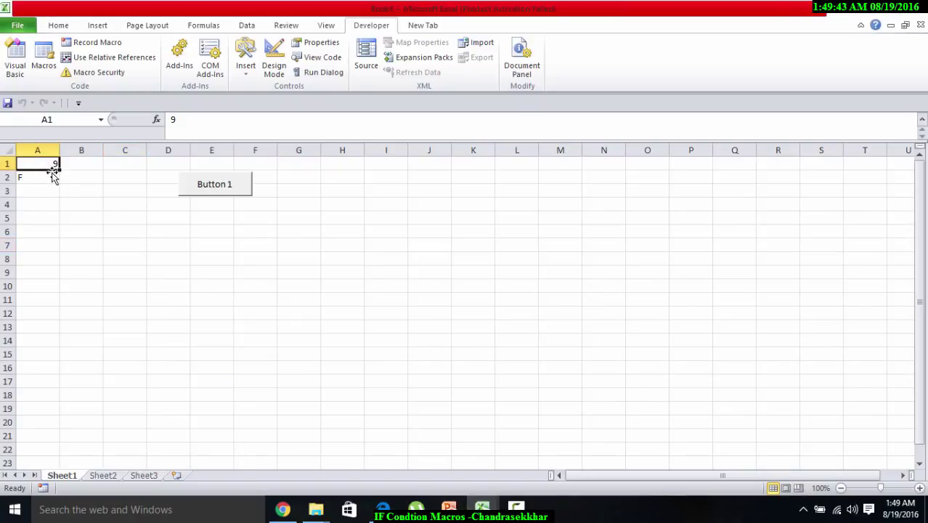
{"action": "type", "text": "100"}
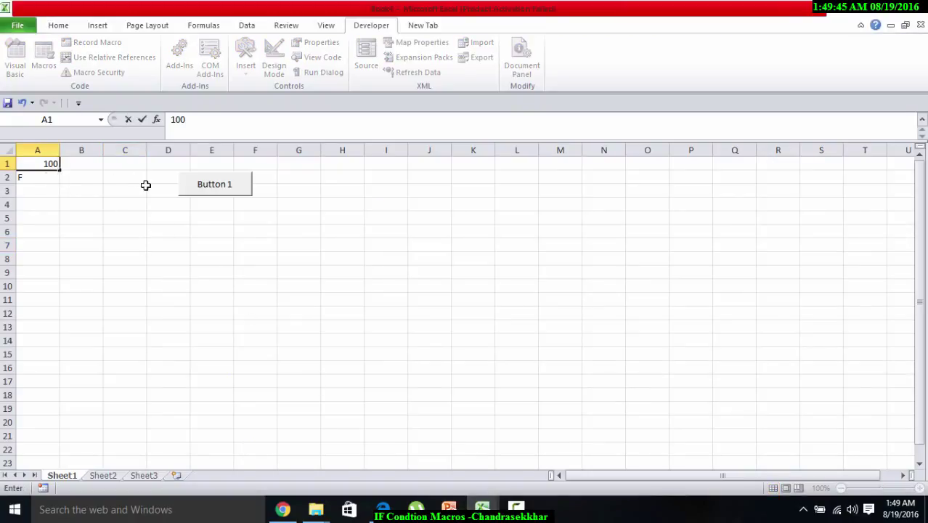
{"action": "left_click", "coordinate": [205, 184]}
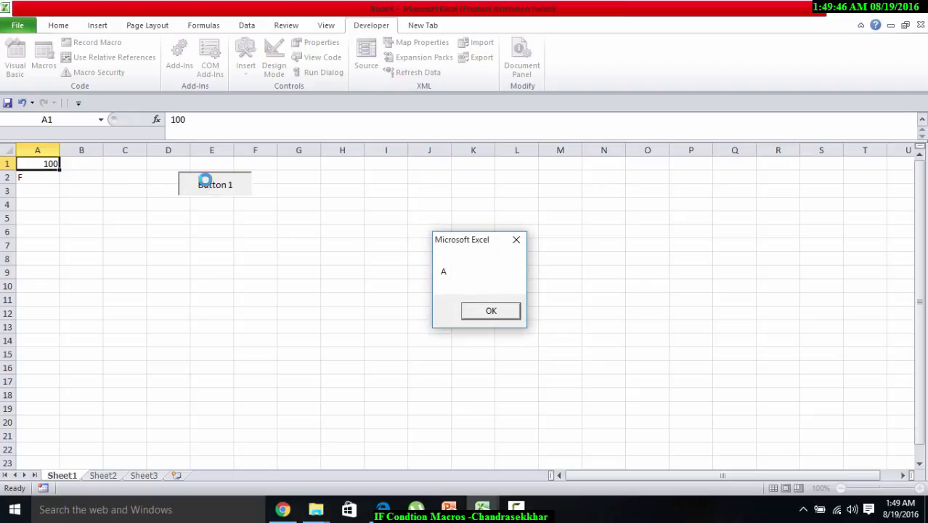
{"action": "left_click", "coordinate": [498, 310]}
{"action": "left_click", "coordinate": [490, 311]}
{"action": "left_click", "coordinate": [490, 312]}
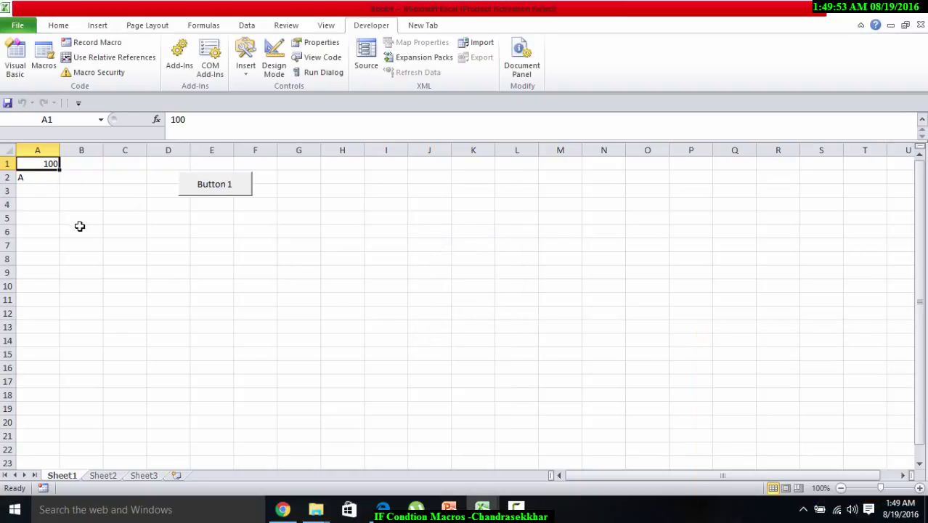
{"action": "left_click", "coordinate": [485, 508]}
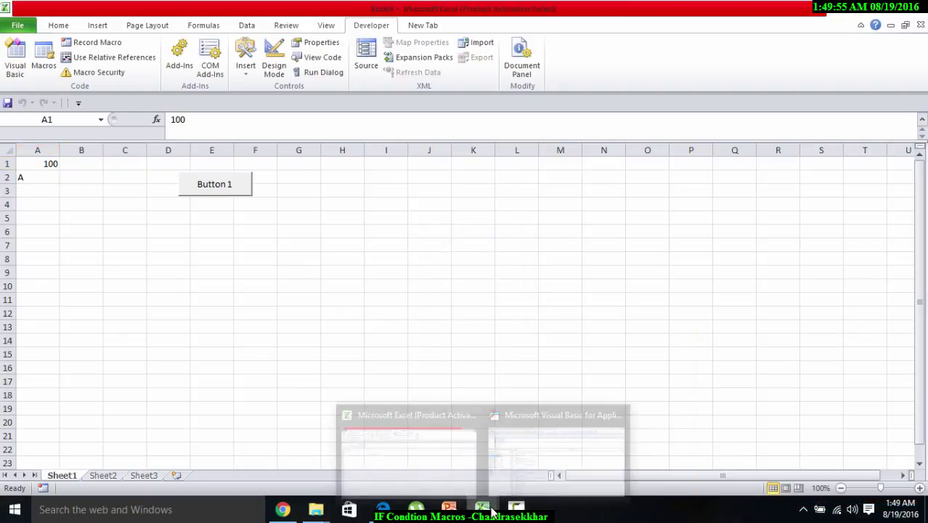
{"action": "left_click", "coordinate": [532, 475]}
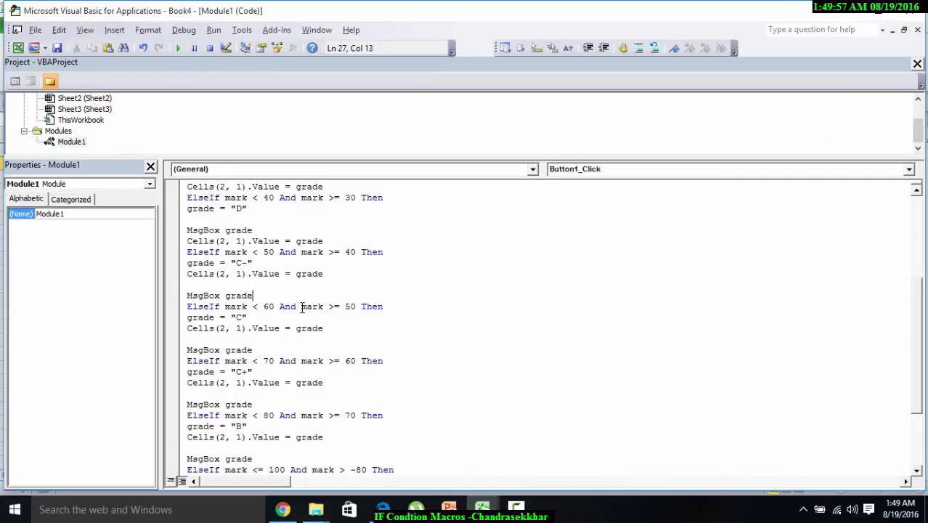